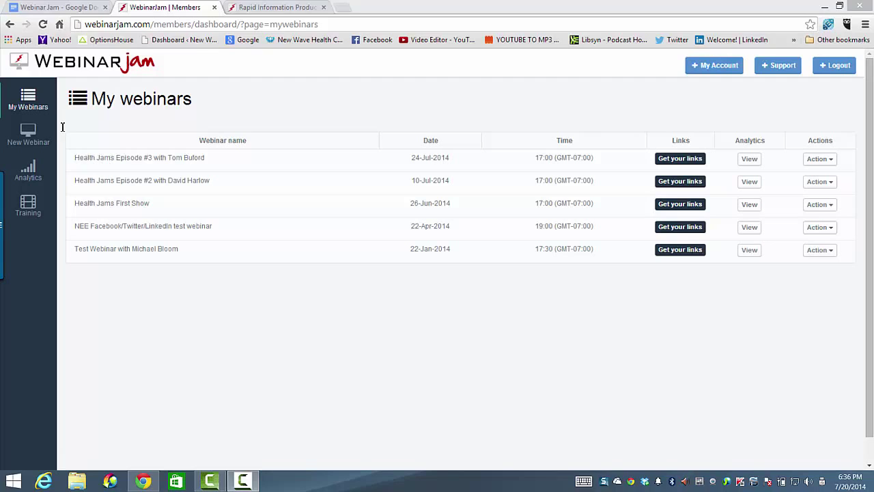
- Check the name and date of Health Jams Episode #3 in the webinar list
drag(74, 157, 213, 166)
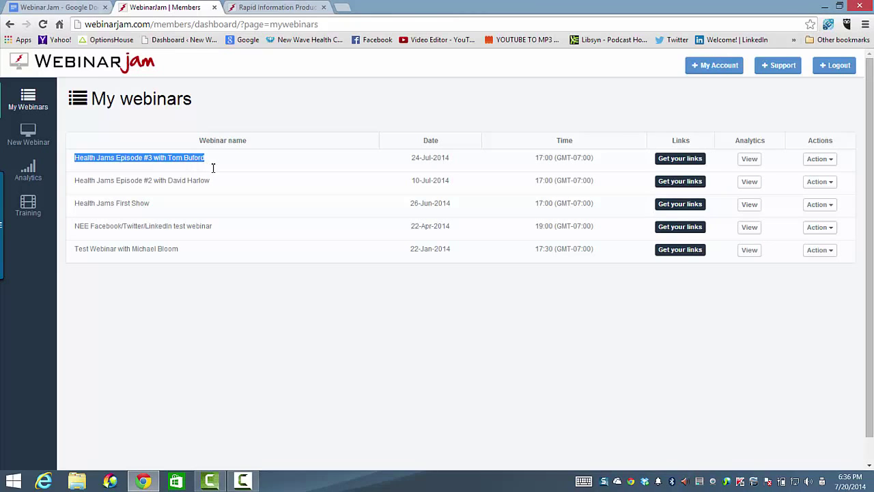
click(404, 159)
drag(405, 159, 450, 159)
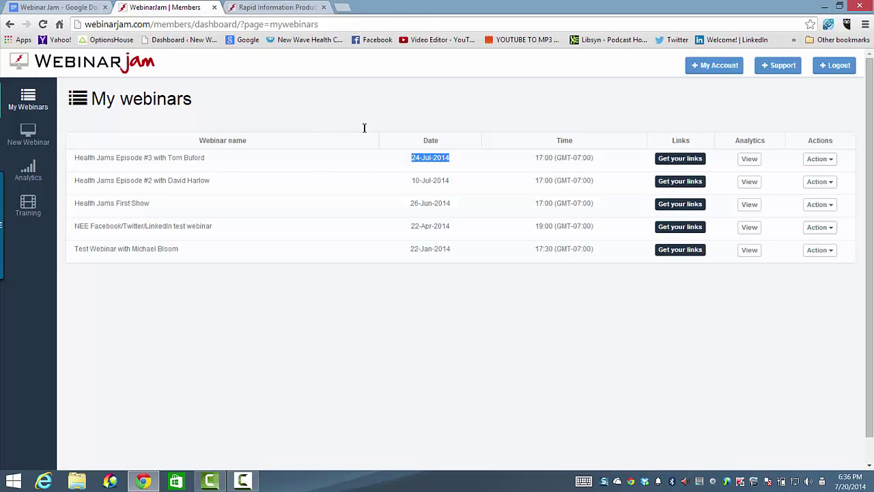
- View the New Webinar and Analytics pages and return to the webinar list
click(28, 109)
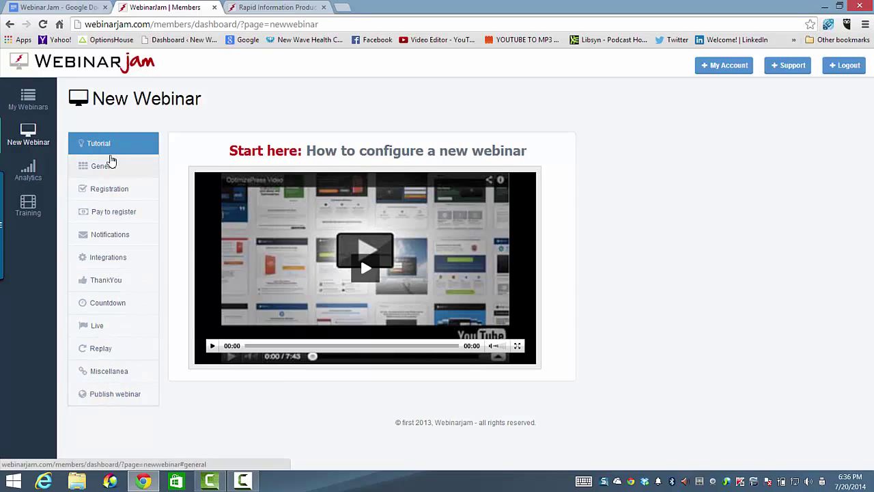
click(28, 170)
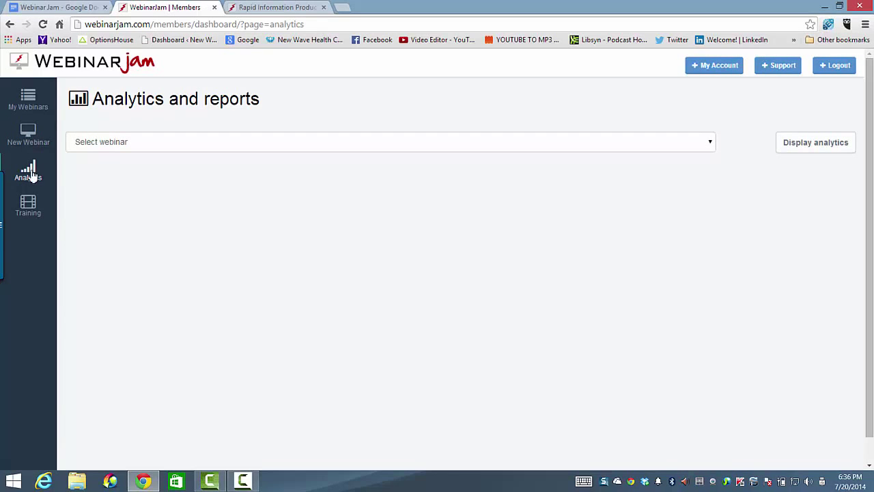
click(23, 83)
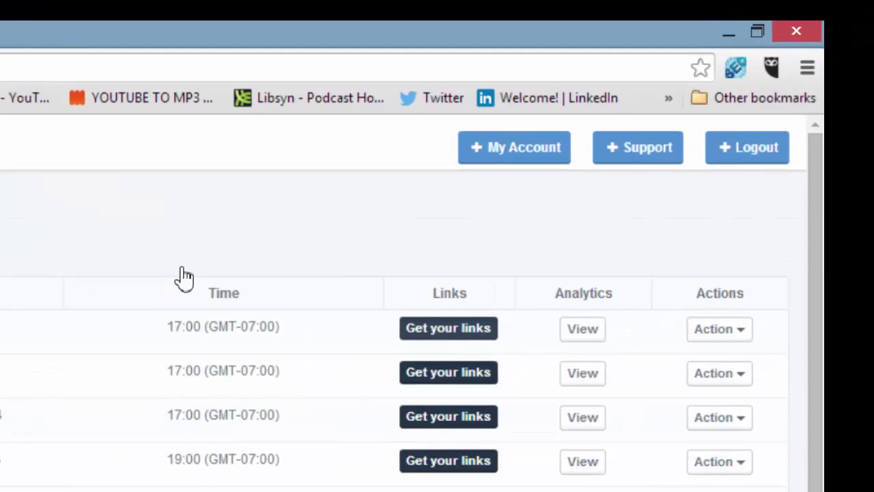
- Display all the webinar links for Health Jams Episode #3
click(448, 330)
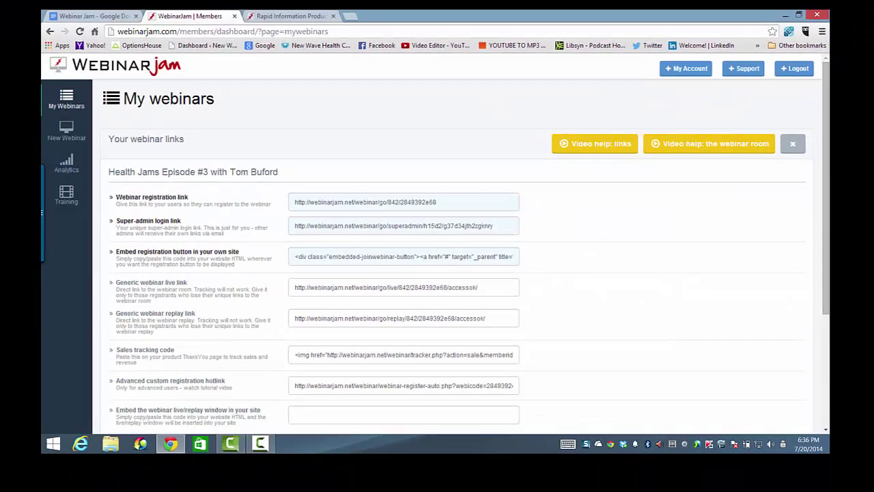
drag(825, 157, 826, 180)
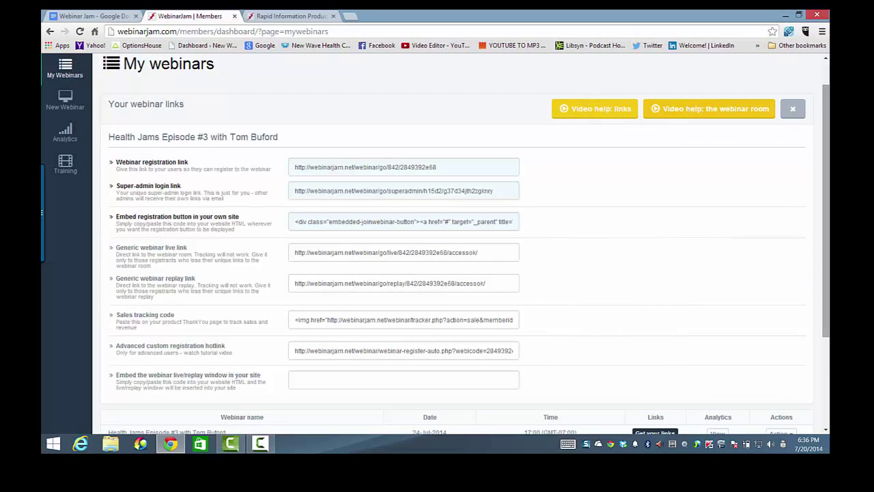
drag(825, 211, 820, 225)
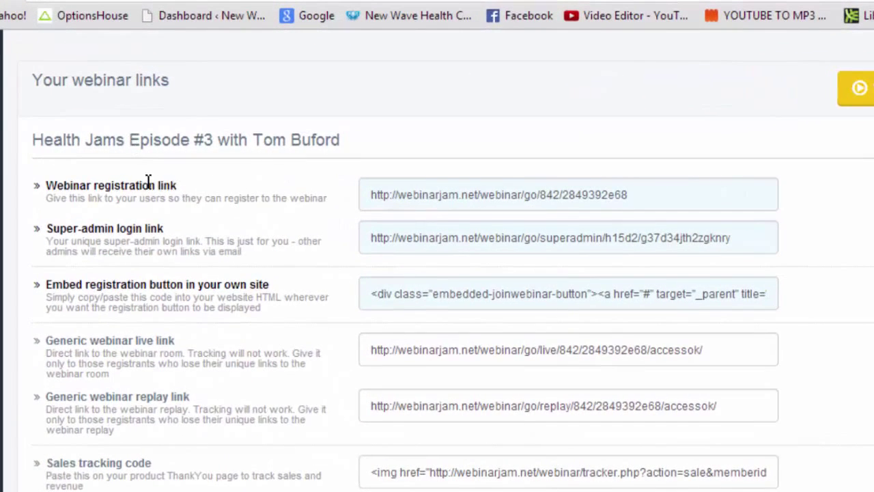
- Examine the webinar registration link and the super-admin login link of Health Jams Episode #3
drag(177, 185, 45, 186)
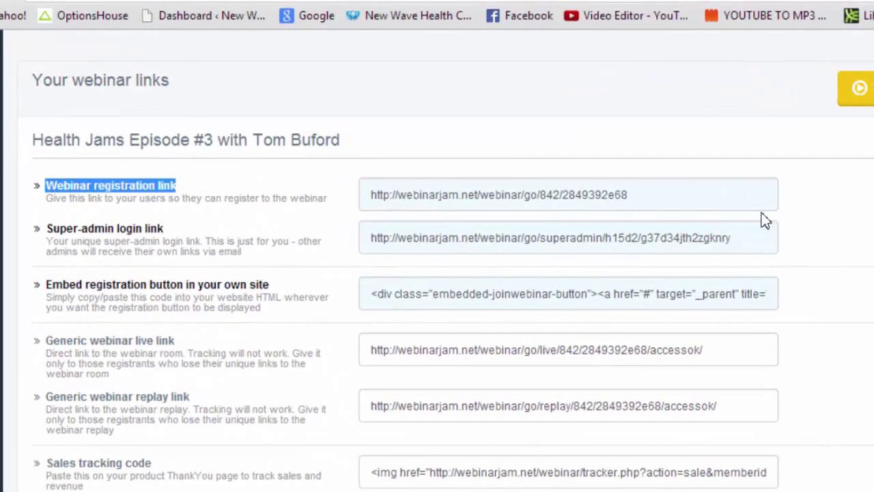
drag(628, 195, 366, 196)
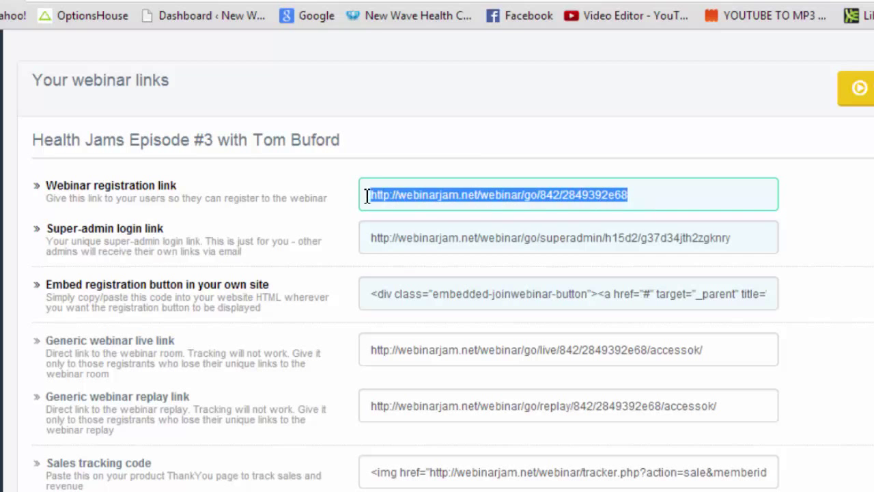
click(747, 243)
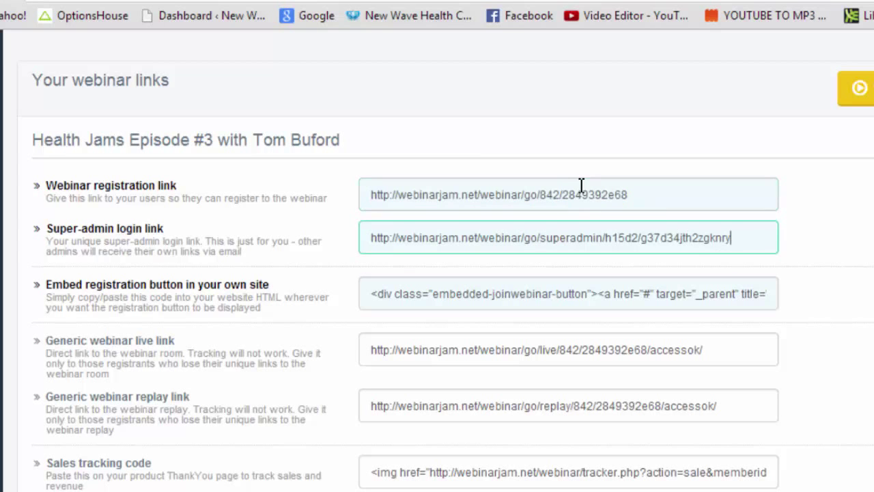
drag(731, 239, 369, 240)
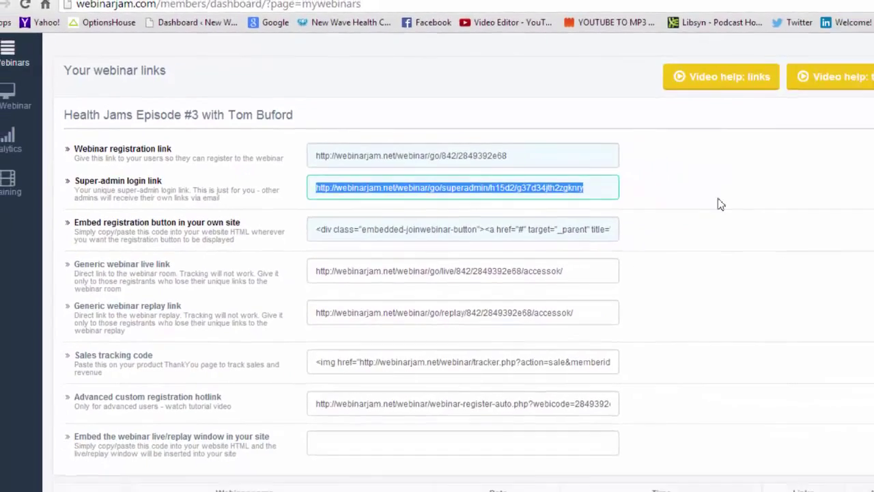
click(701, 169)
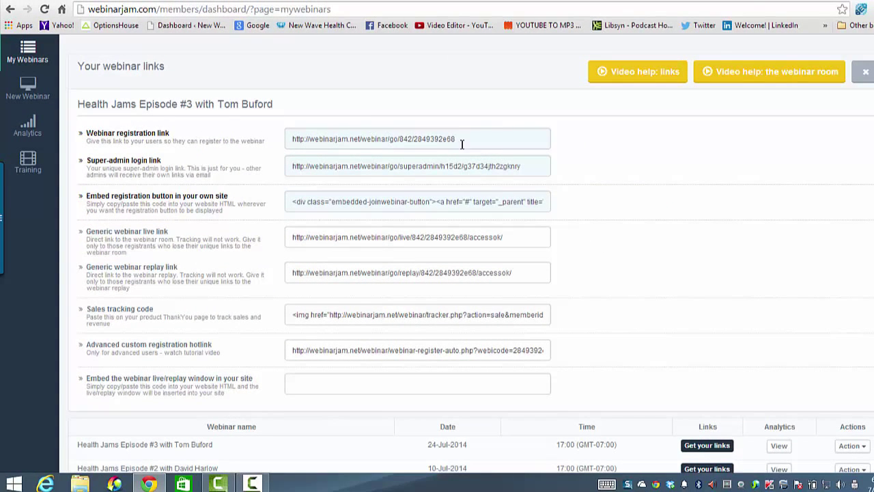
- Copy the webinar registration link of Health Jams Episode #3 and open it in a new browser tab
drag(470, 140, 290, 135)
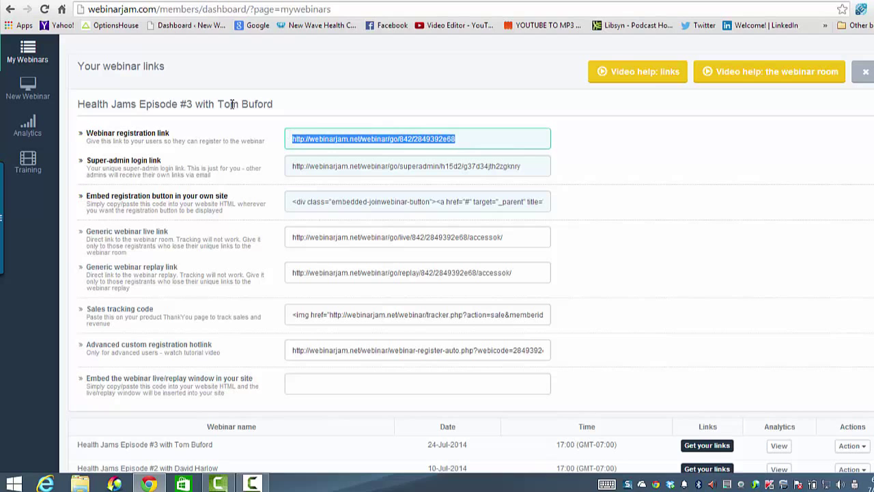
right_click(328, 140)
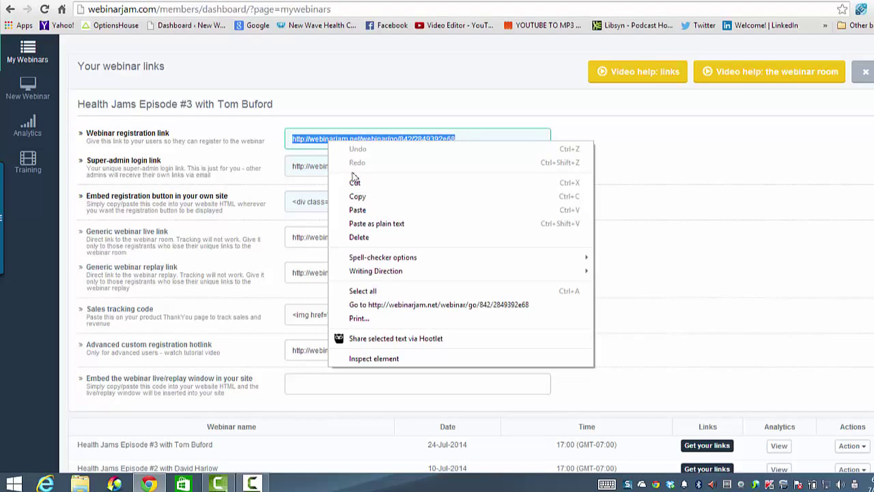
click(357, 196)
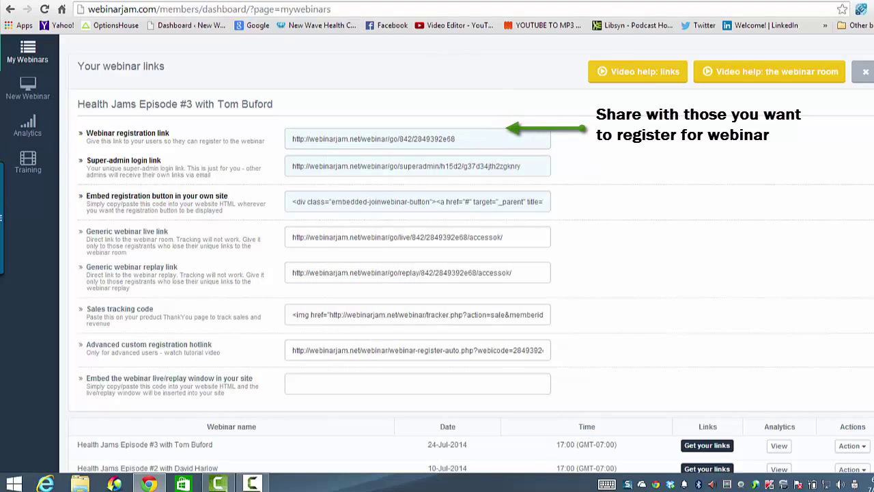
click(369, 1)
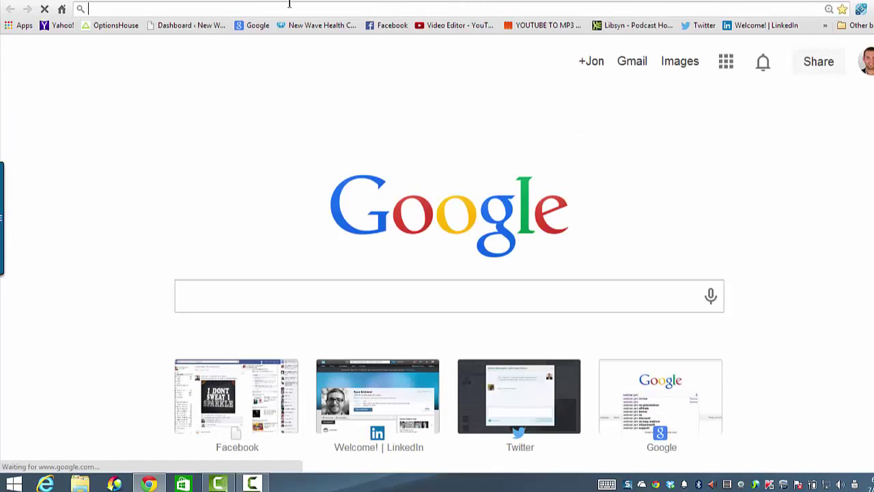
right_click(361, 7)
click(383, 63)
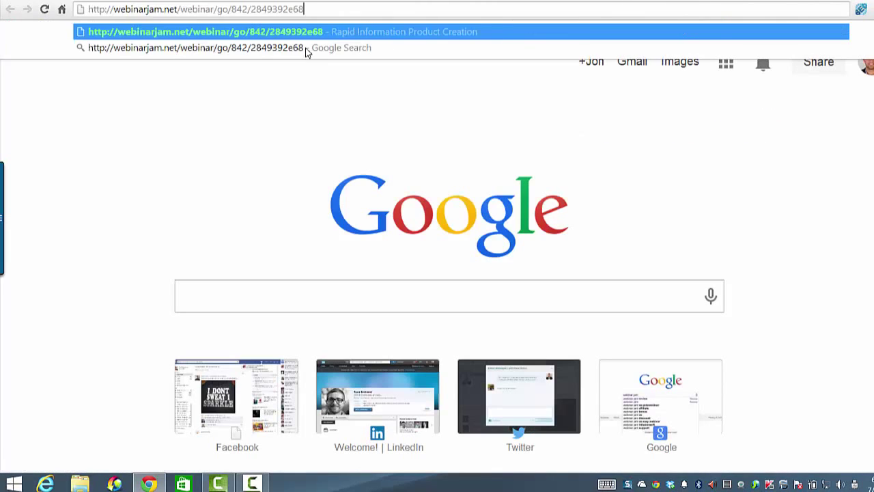
key(Return)
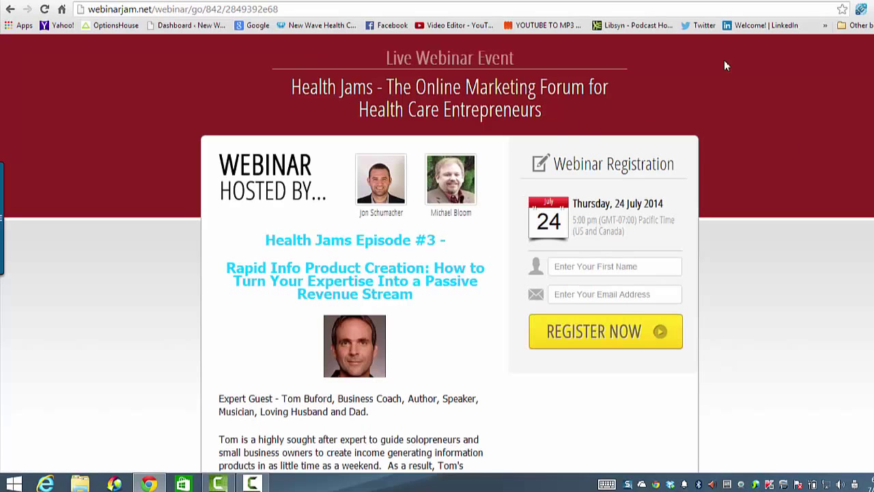
- Look over the webinar registration page and close it to return to the webinar links
scroll(725, 65, down, 1)
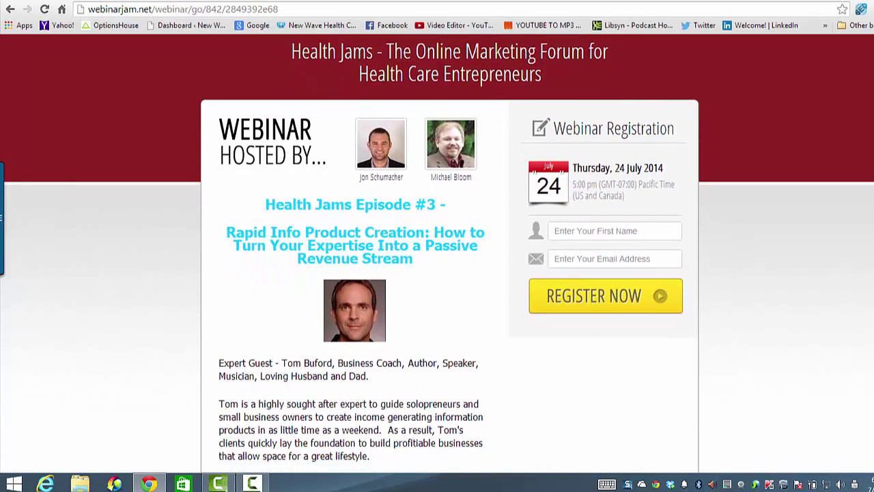
scroll(438, 249, down, 2)
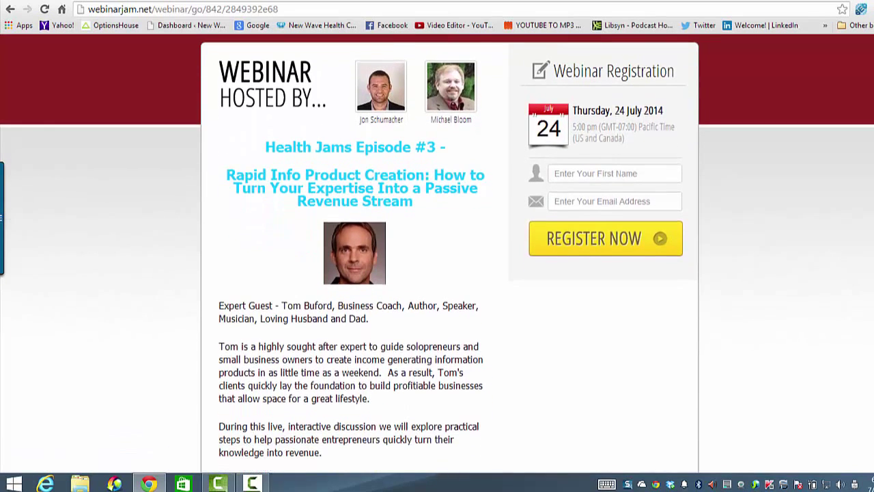
scroll(438, 249, down, 1)
scroll(869, 77, up, 3)
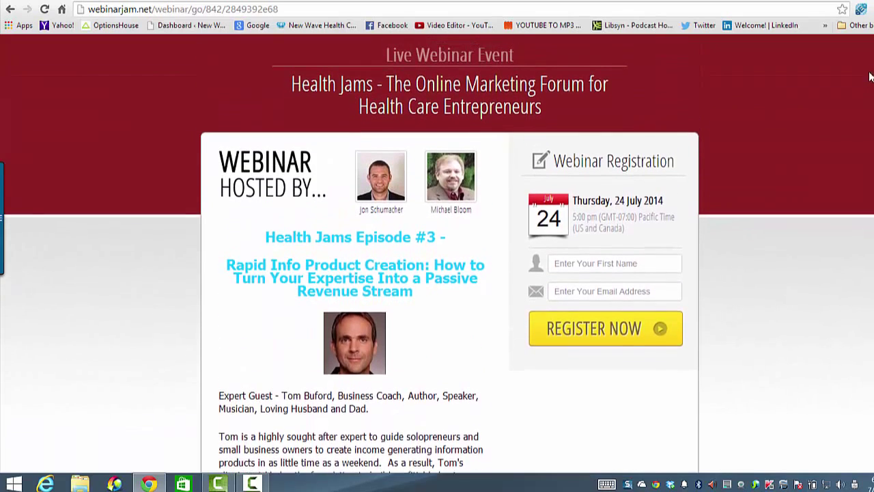
key(ctrl+w)
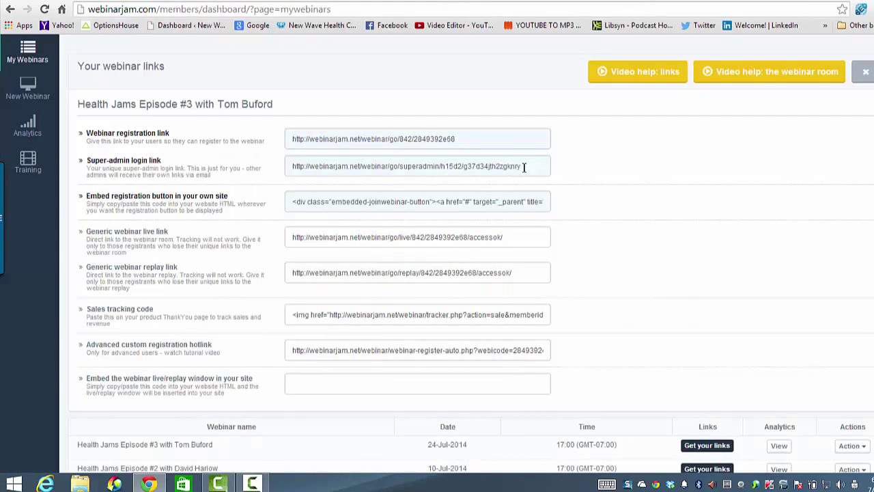
- Copy the super-admin login link of Health Jams Episode #3
drag(521, 166, 295, 165)
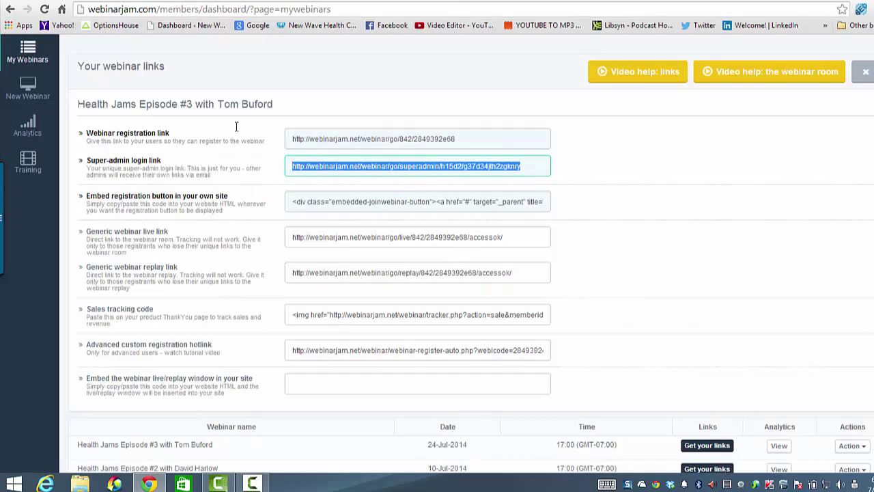
click(309, 166)
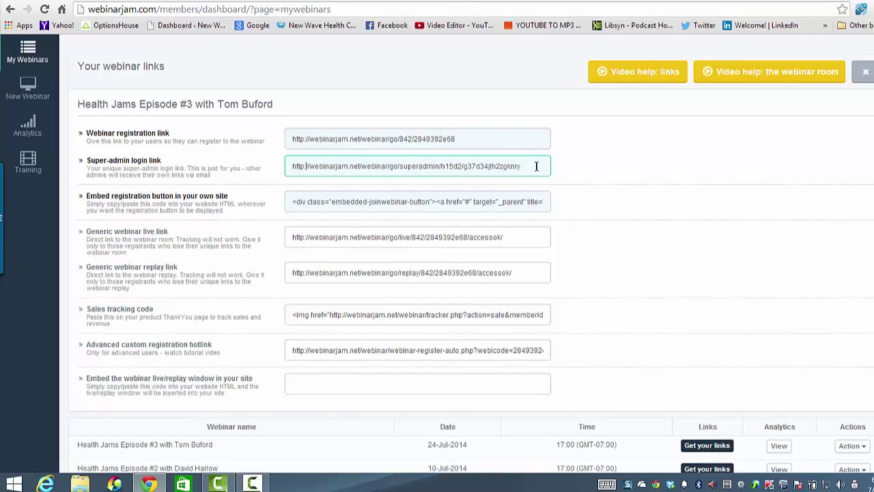
drag(524, 166, 277, 152)
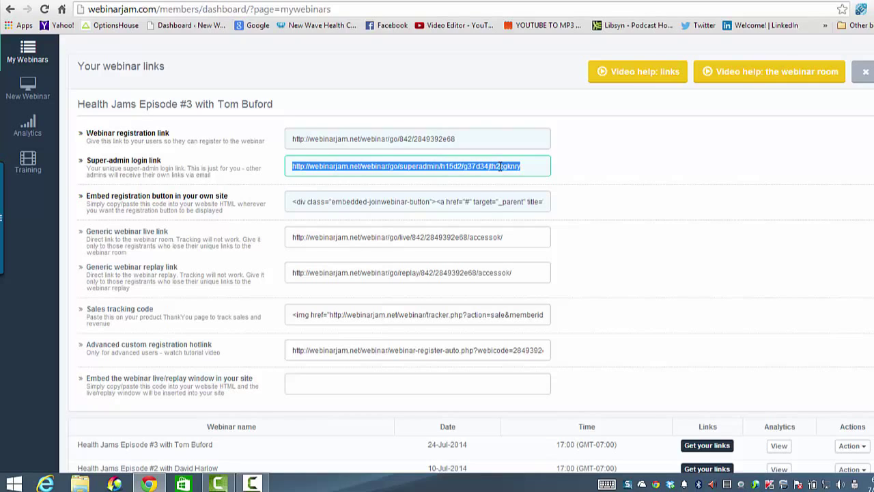
drag(533, 170, 295, 168)
key(ctrl+c)
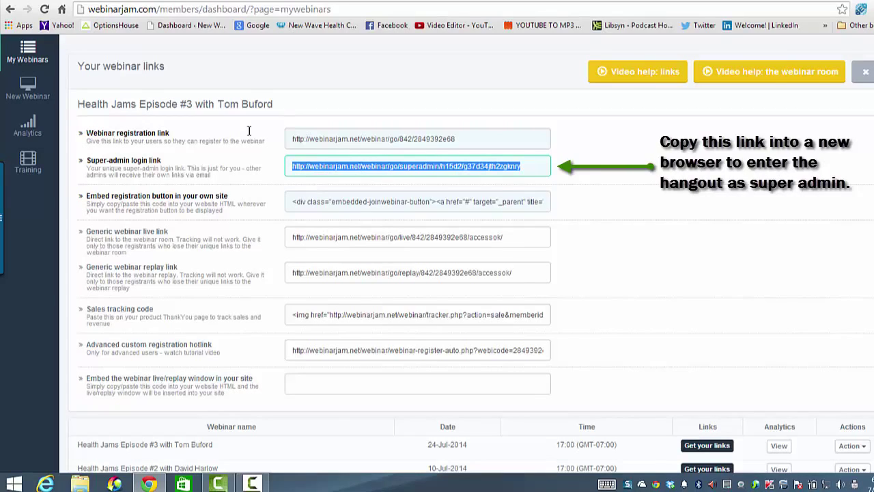
right_click(310, 168)
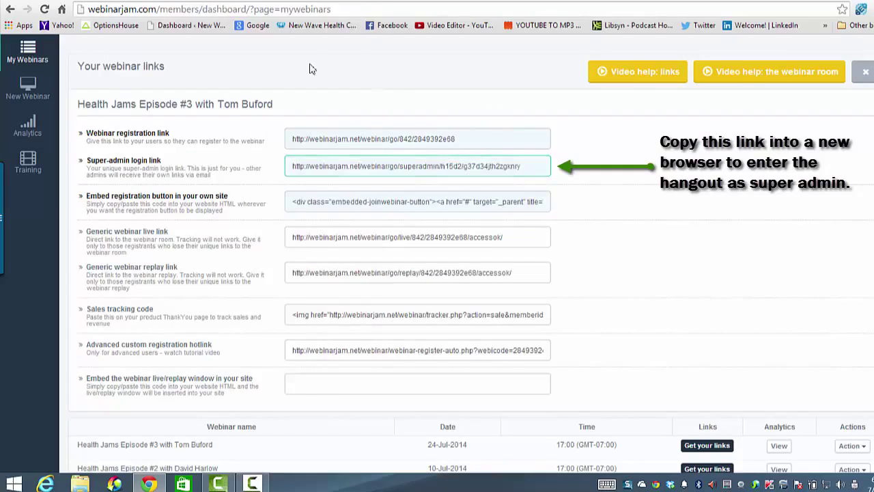
- Enter the copied super-admin login link as the address in a new browser tab and return to the webinar links
key(ctrl+n)
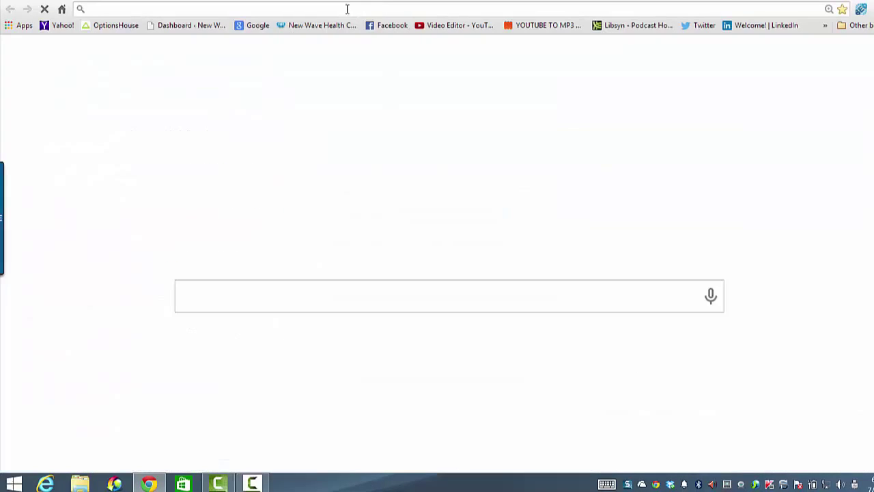
right_click(276, 6)
click(368, 63)
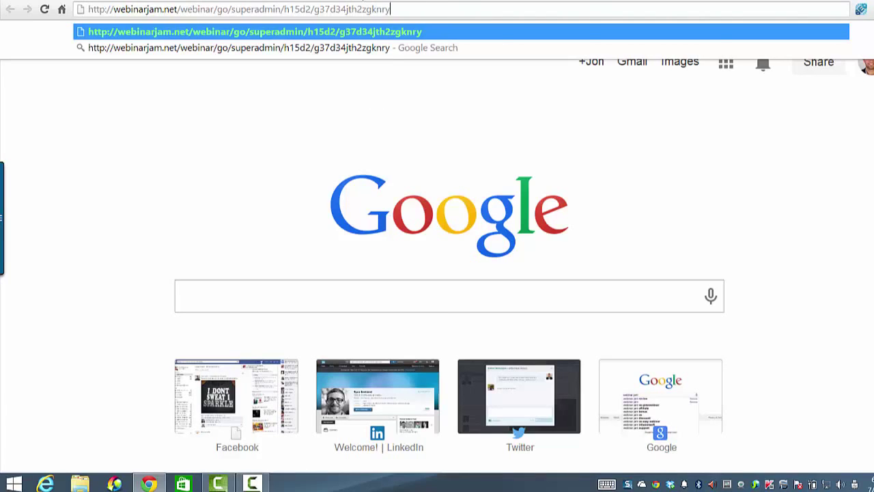
key(Return)
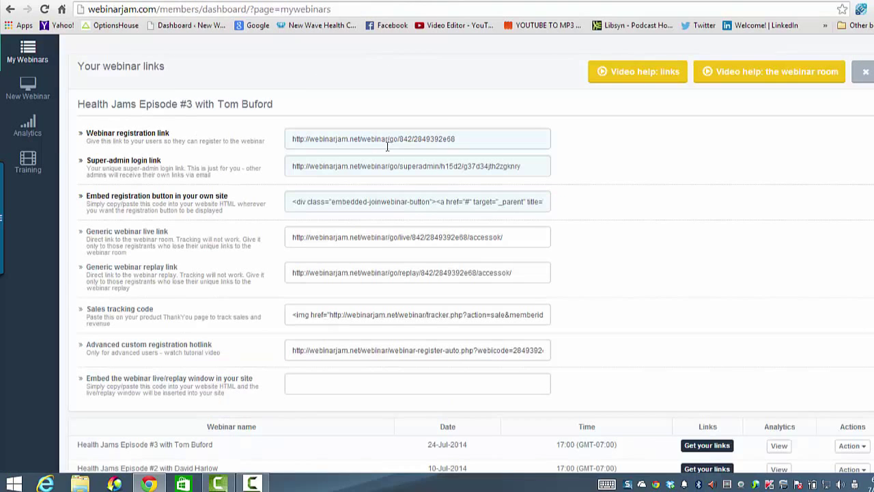
- Return to the webinar list by way of the New Webinar page and open Health Jams Episode #3 for editing
click(28, 82)
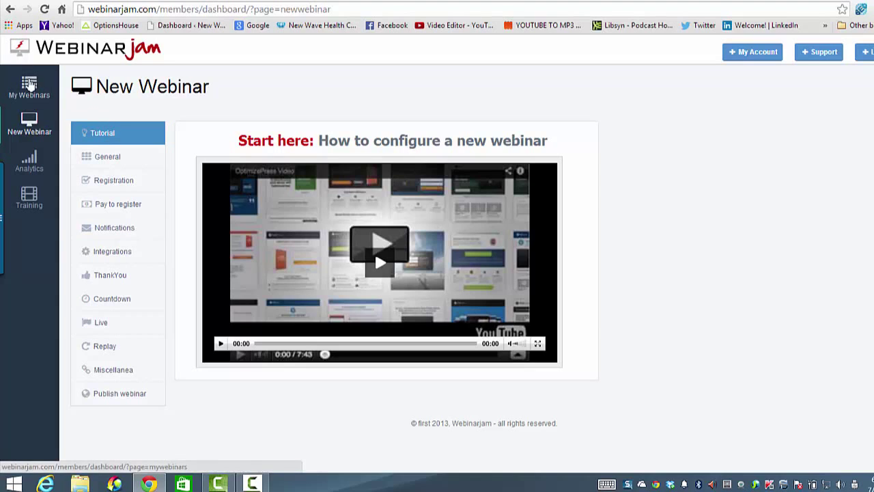
click(28, 87)
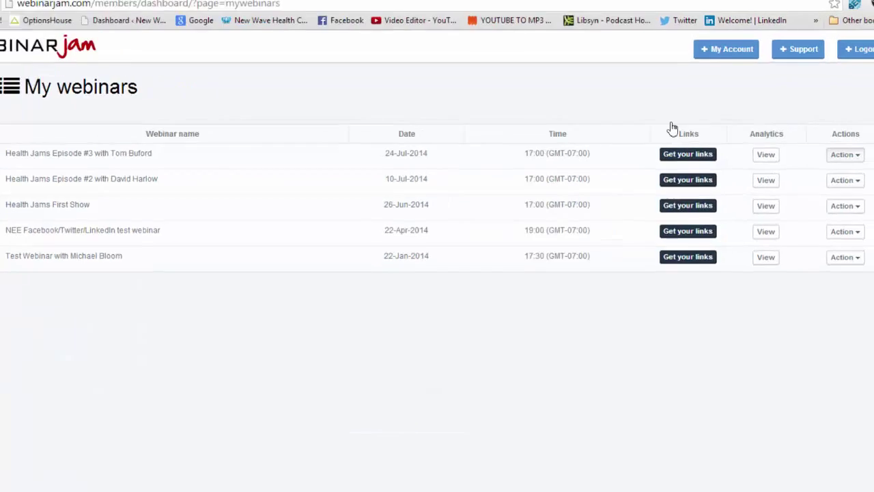
click(854, 149)
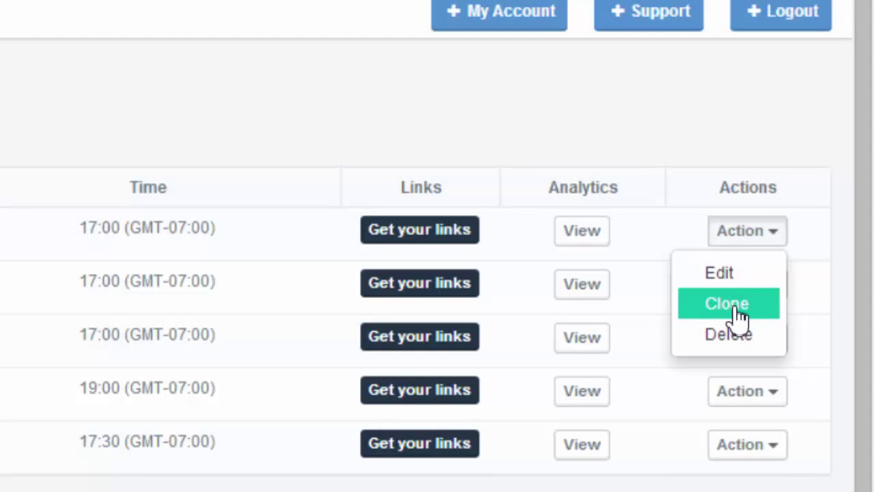
click(740, 247)
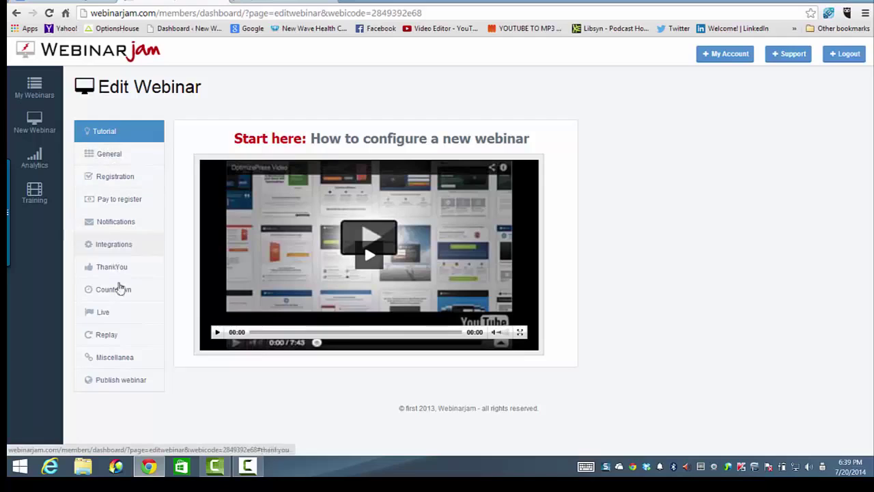
- Review the webinar's name, title and description in the General settings and compare them with the open registration page
click(108, 151)
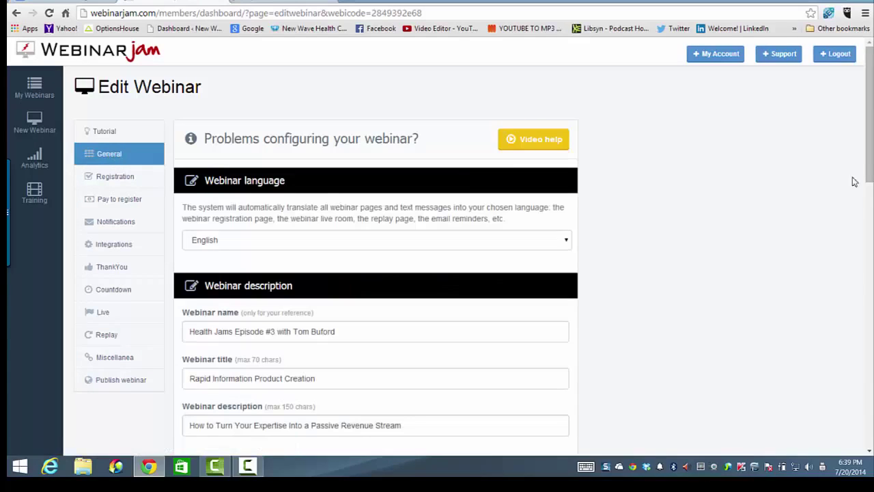
scroll(703, 127, down, 1)
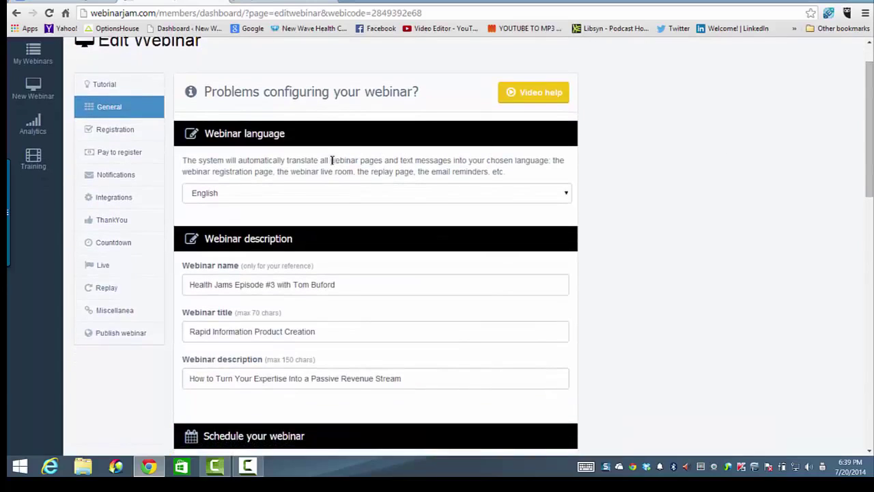
drag(869, 196, 869, 232)
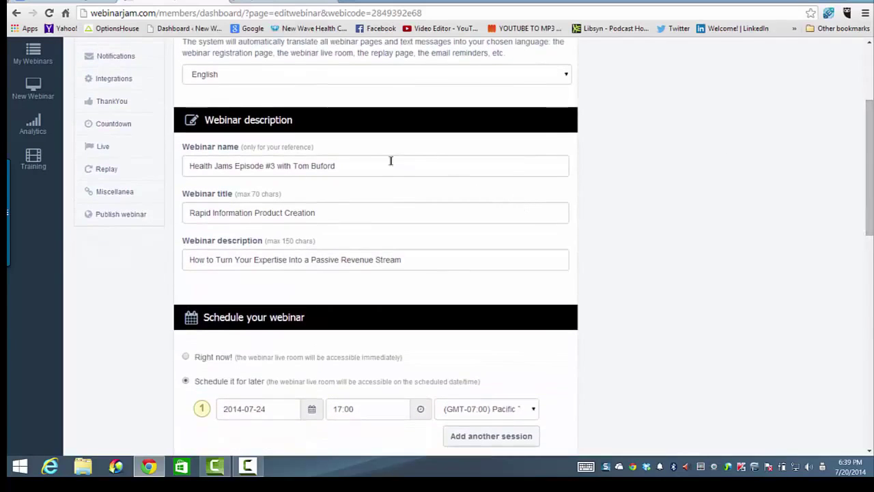
drag(338, 166, 142, 130)
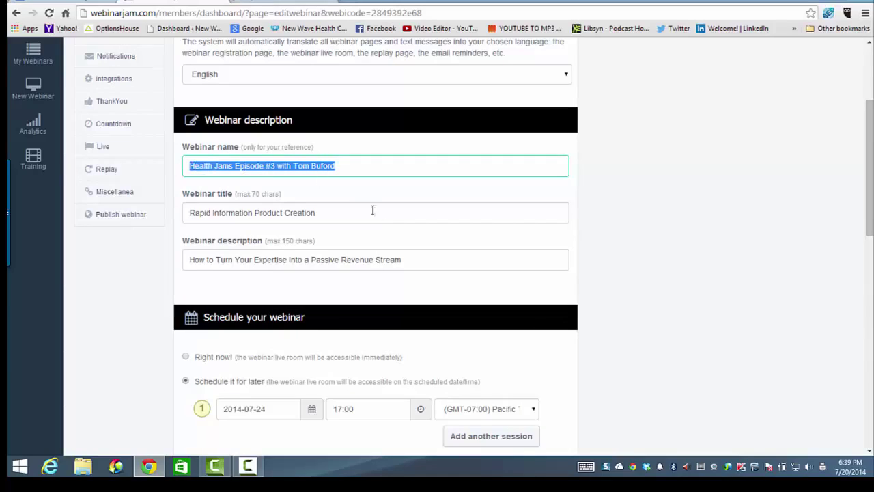
drag(325, 216, 183, 212)
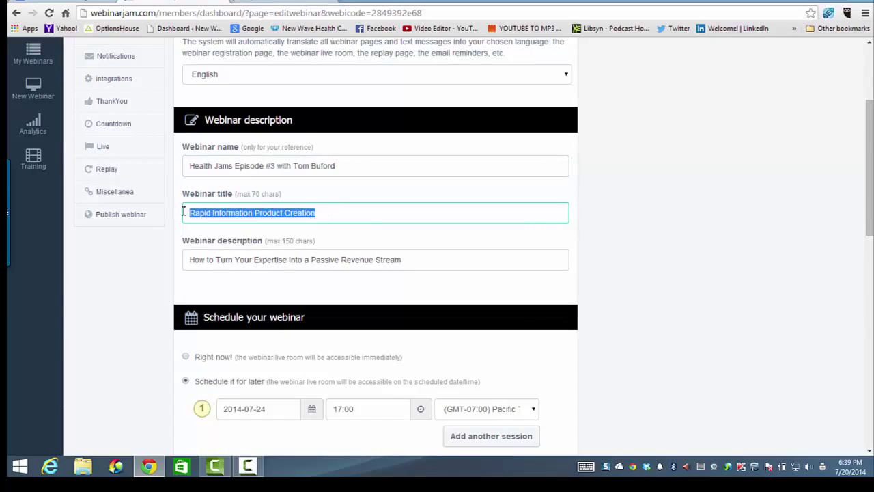
click(414, 254)
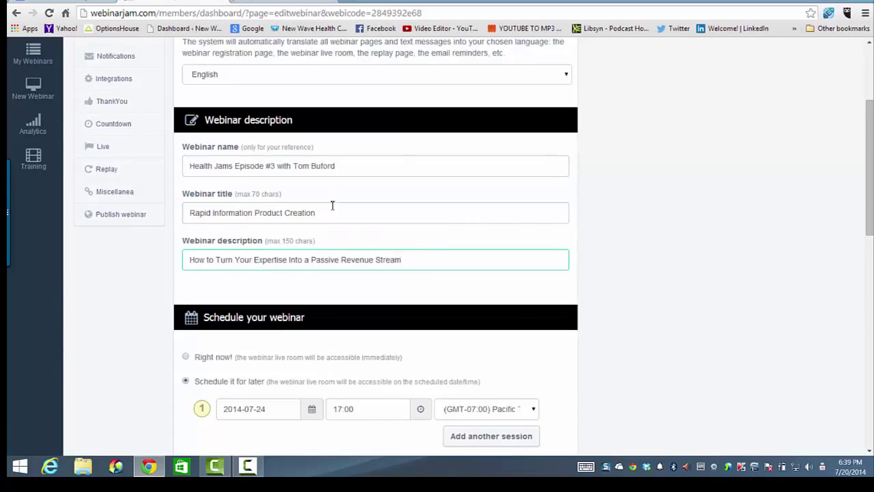
drag(407, 260, 178, 242)
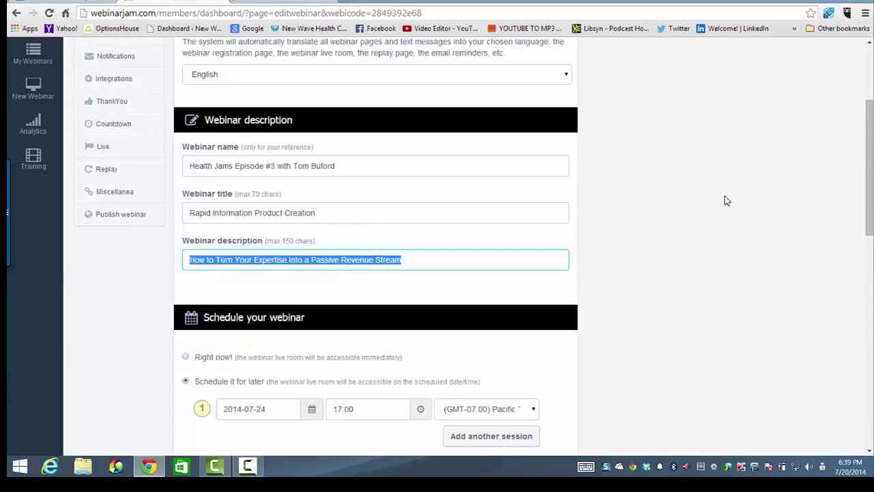
click(278, 2)
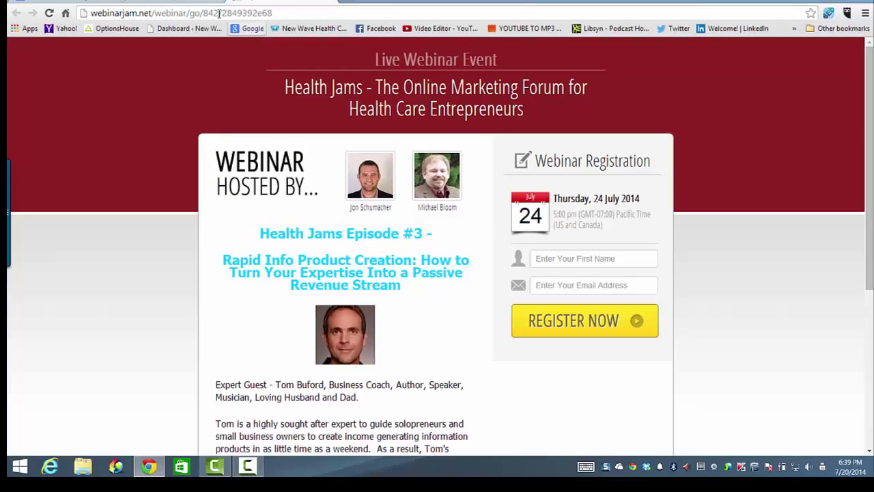
click(178, 3)
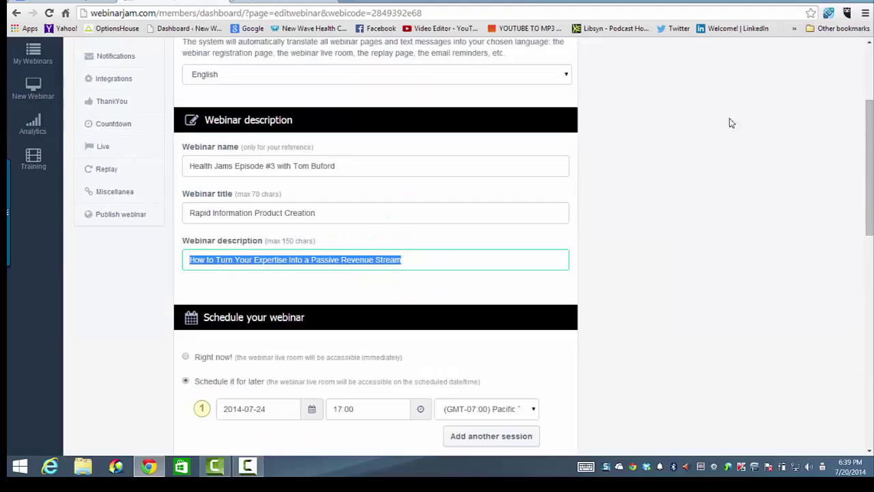
- Examine the webinar's schedule and the super admin option of the first webinar admin
drag(869, 164, 868, 192)
scroll(703, 178, down, 3)
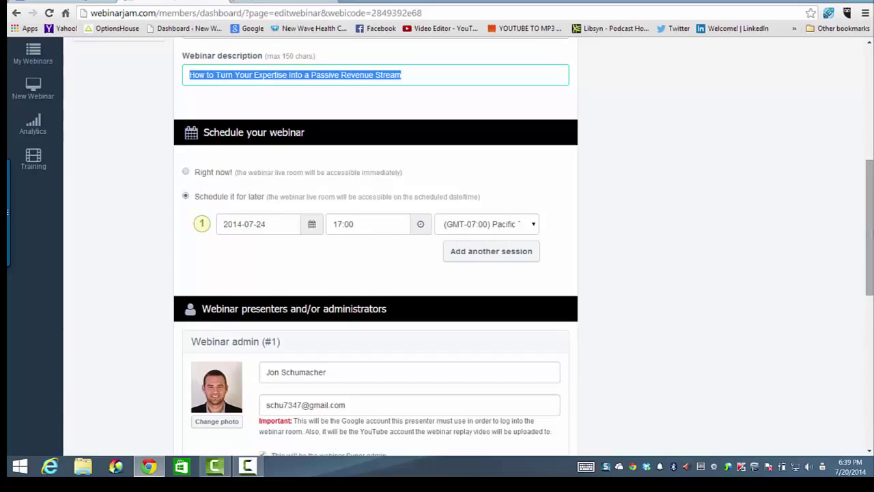
drag(868, 232, 853, 316)
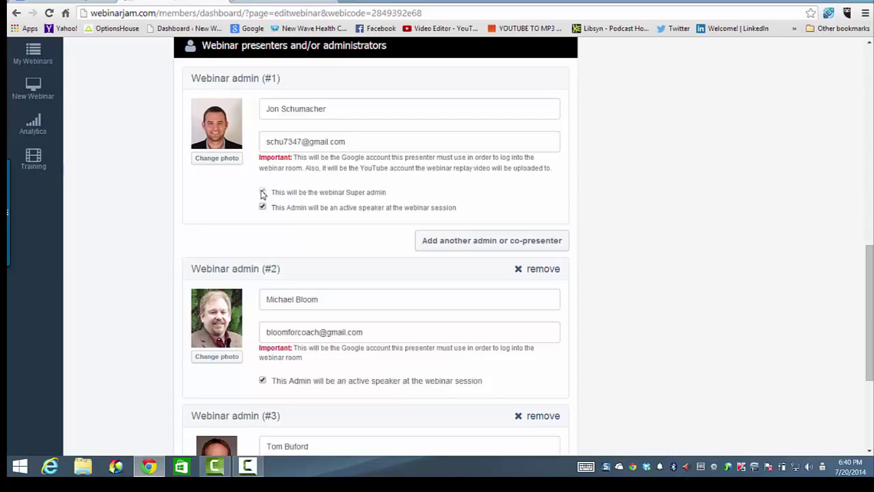
drag(271, 192, 389, 192)
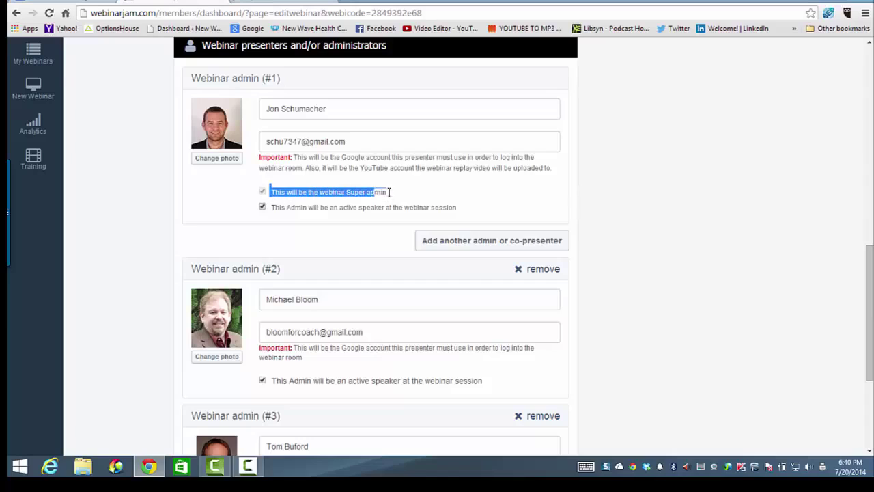
click(167, 153)
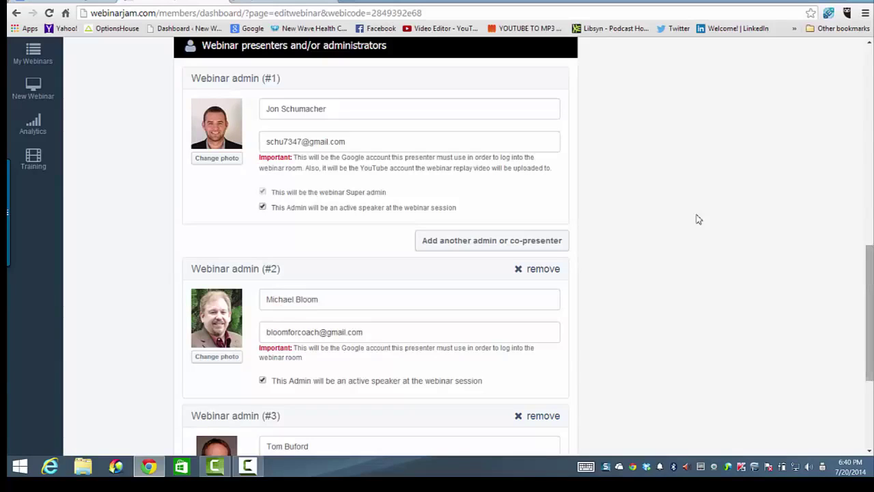
- Examine the name and Google account e-mail of webinar admin #2 in the presenters section
drag(868, 286, 868, 288)
scroll(867, 289, down, 3)
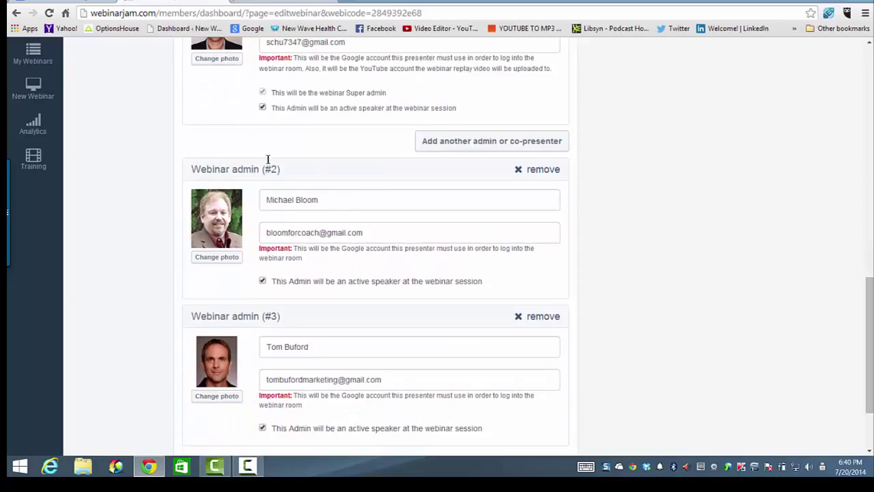
drag(320, 199, 263, 200)
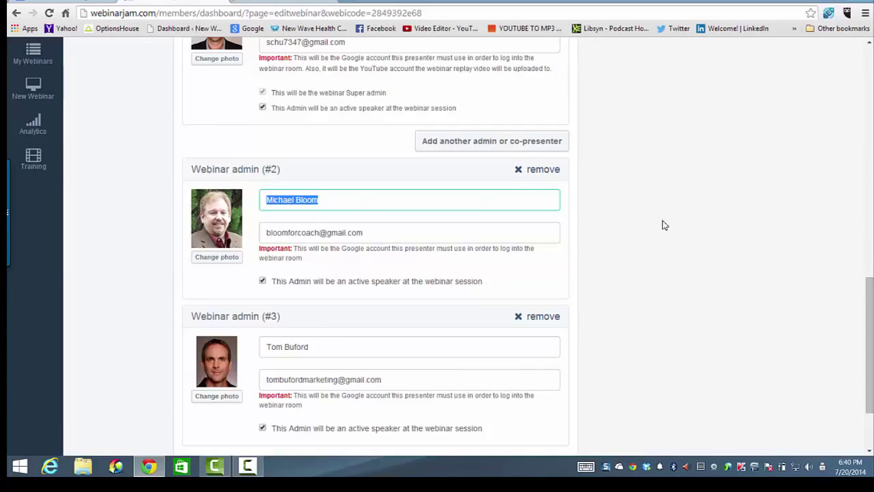
click(385, 192)
click(434, 230)
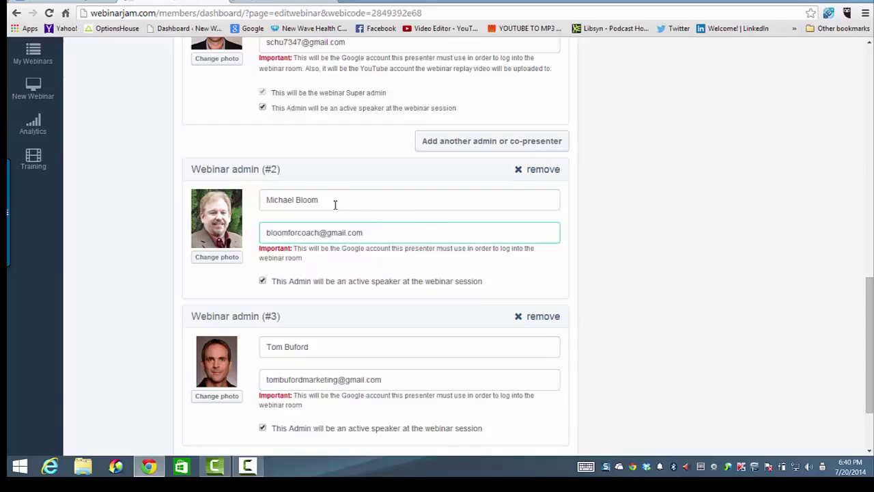
drag(365, 232, 237, 231)
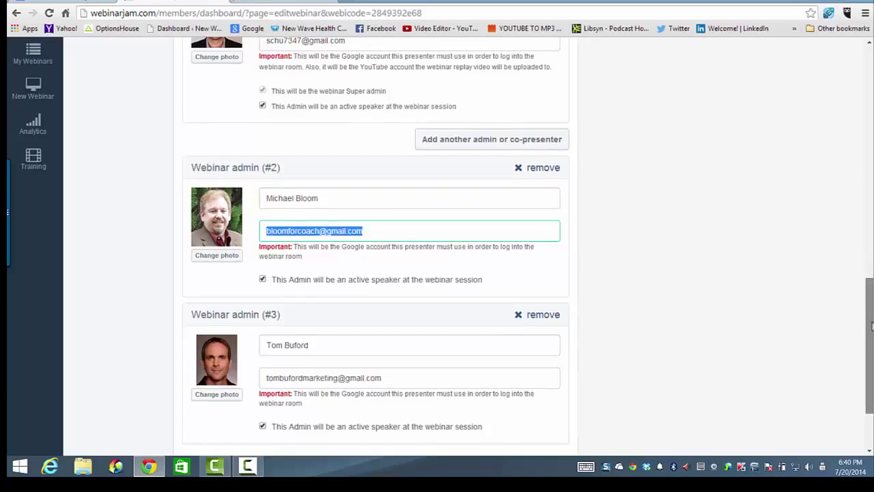
drag(870, 329, 871, 345)
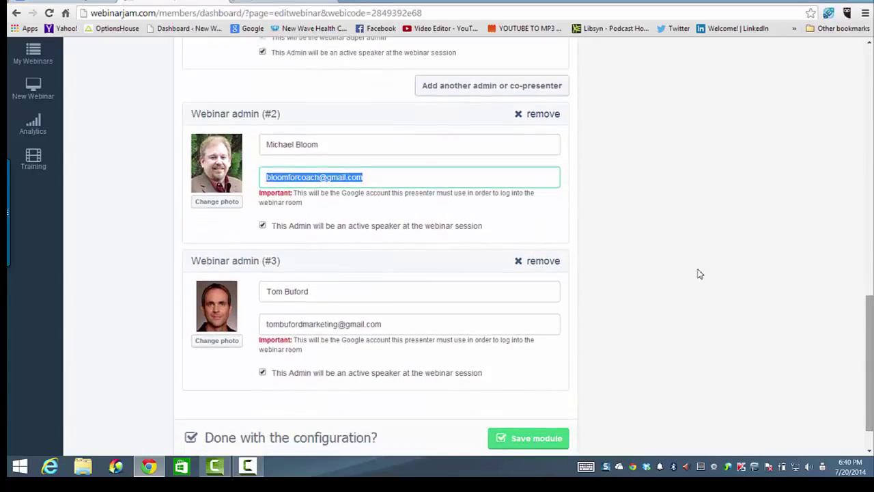
click(594, 252)
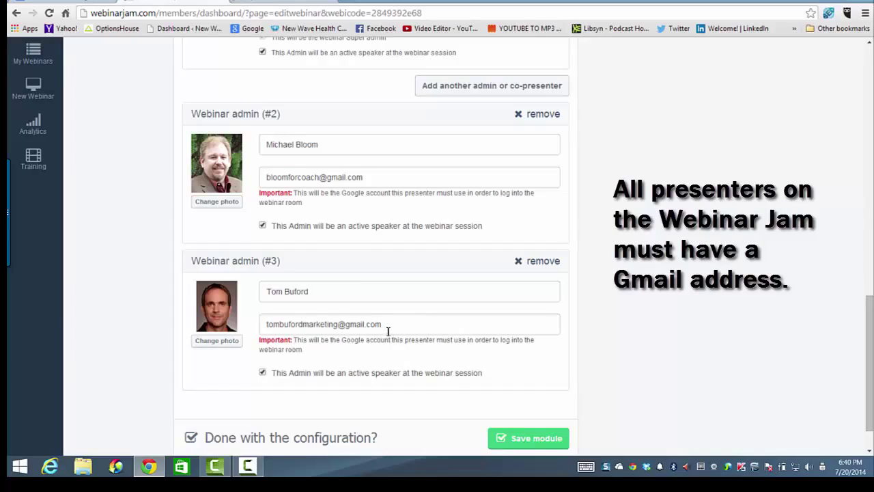
- Check the Google account e-mail of webinar admin #3 against that of webinar admin #2
drag(387, 327, 211, 257)
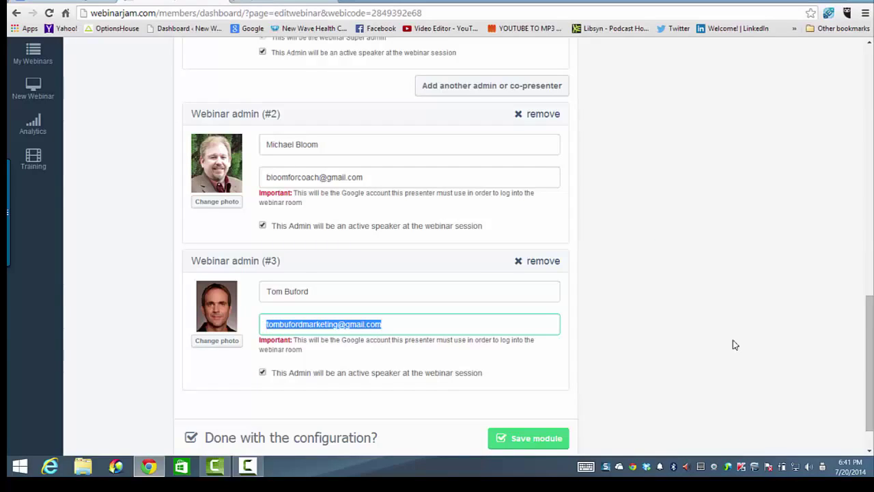
click(407, 328)
drag(392, 327, 262, 326)
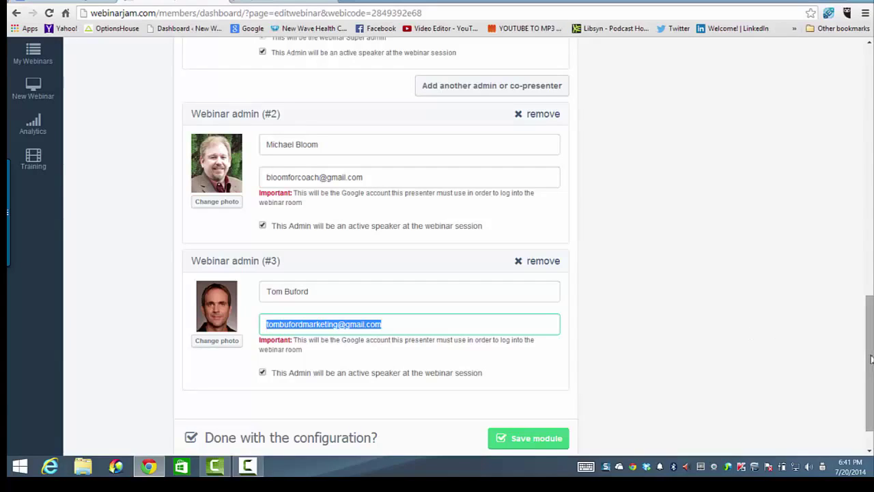
drag(870, 358, 870, 332)
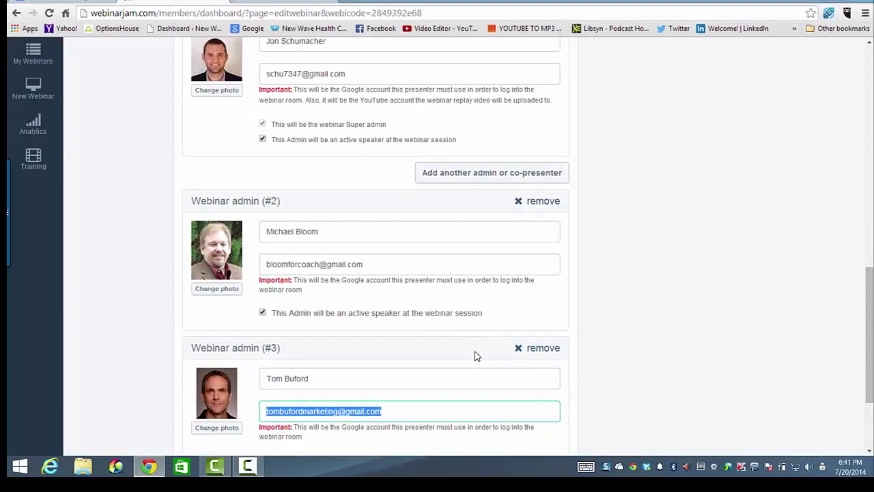
click(387, 266)
drag(318, 260, 265, 262)
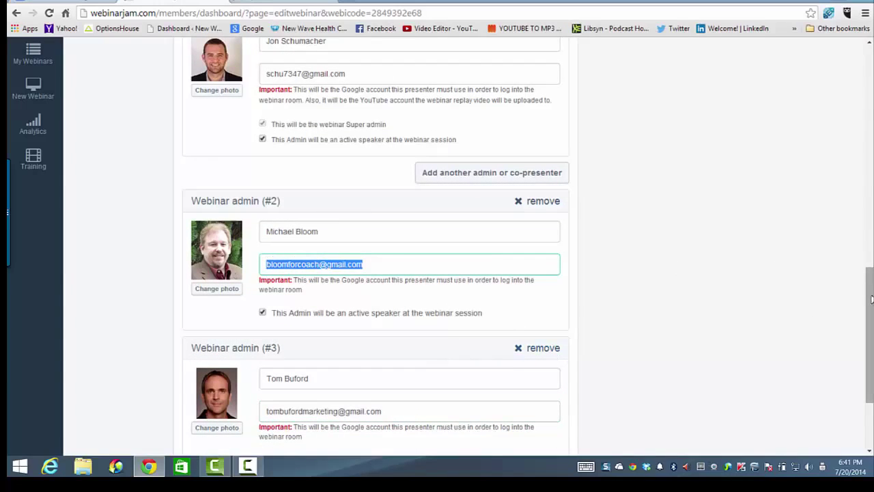
scroll(704, 270, down, 1)
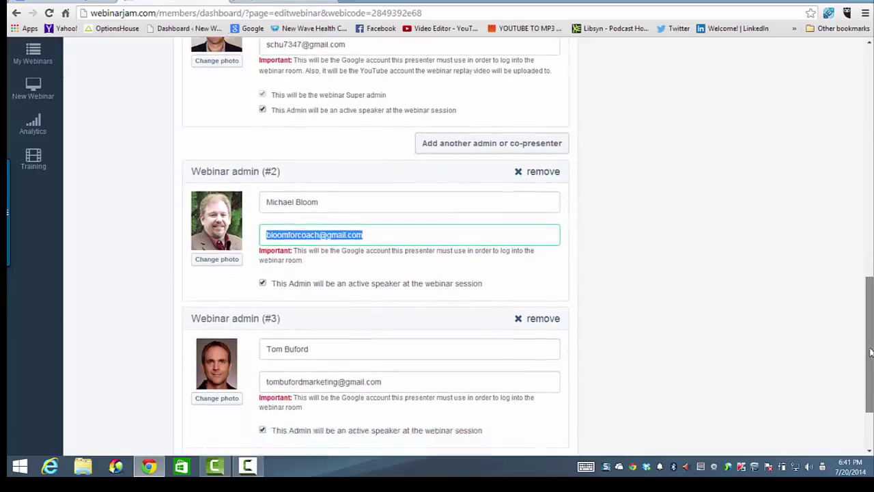
click(411, 372)
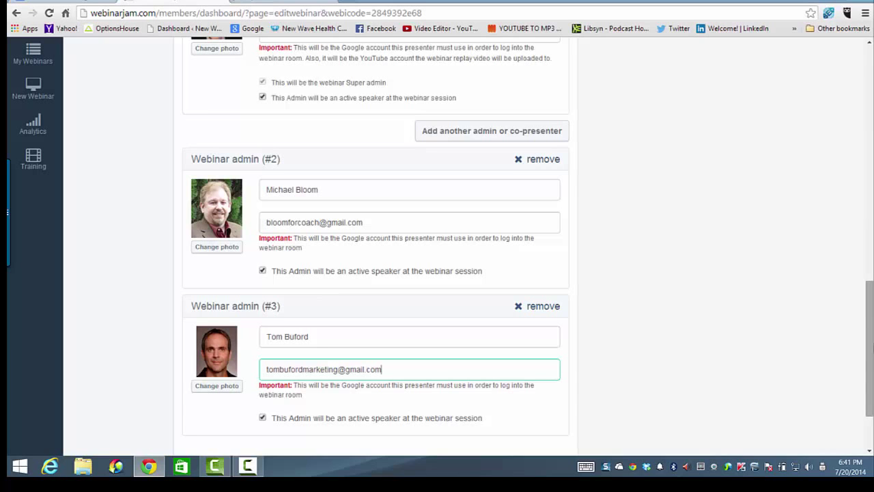
- Open the webinar's Registration settings and browse the registration page designs up to Template #4
drag(866, 284, 850, 56)
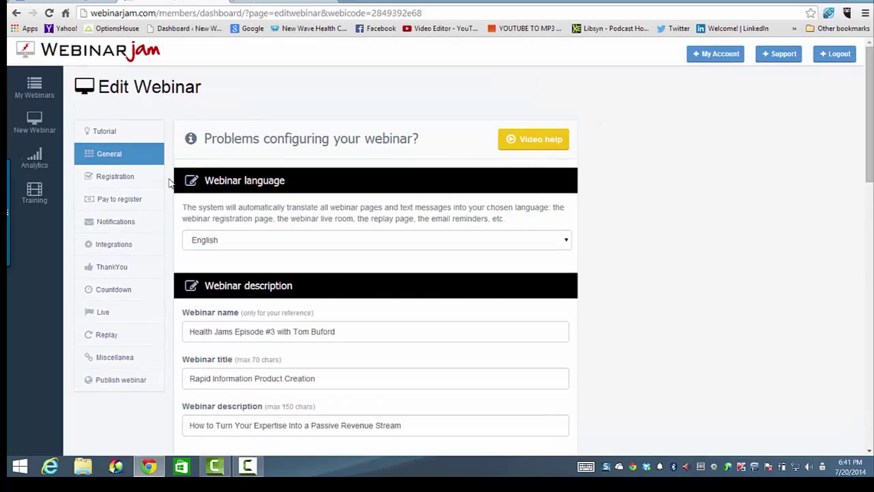
click(140, 179)
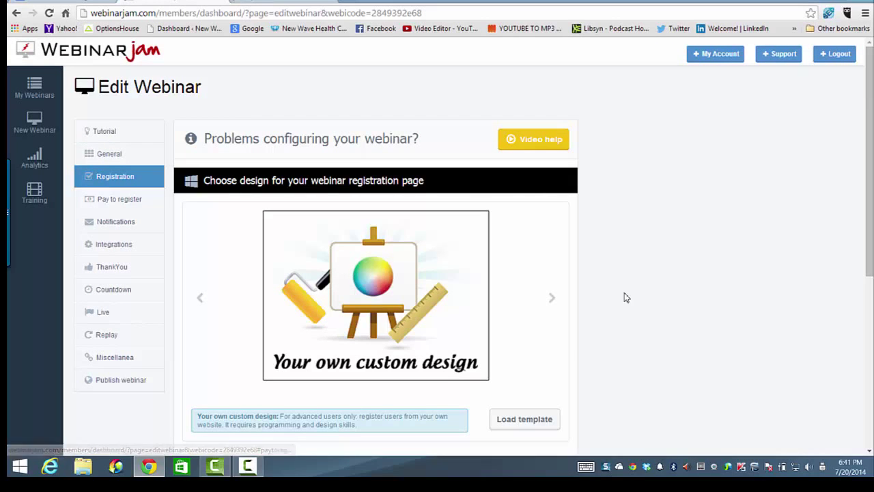
click(554, 297)
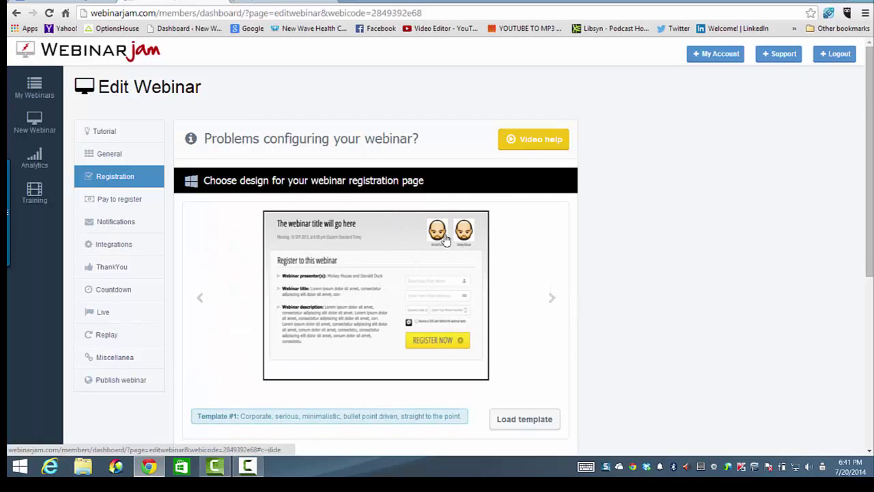
click(201, 299)
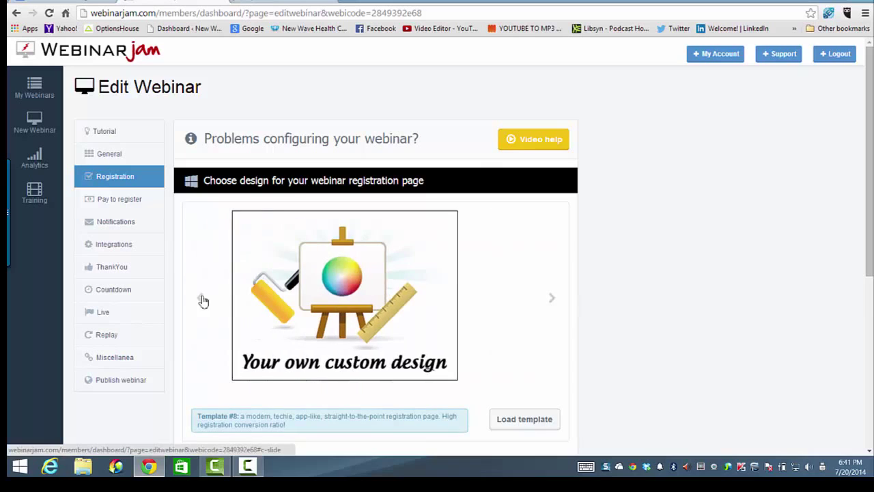
click(550, 302)
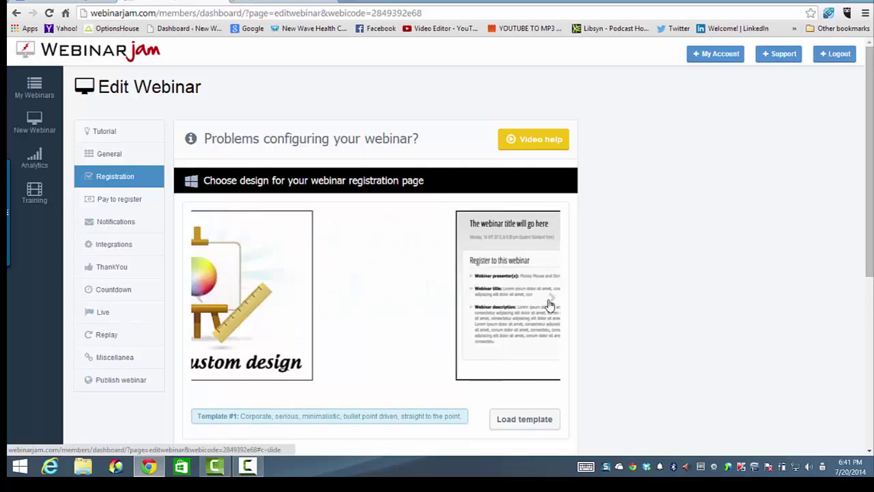
click(550, 302)
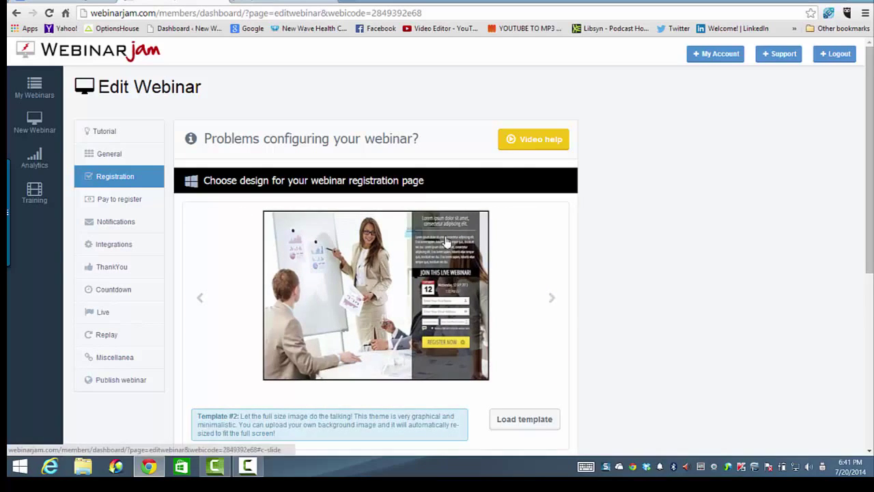
click(552, 301)
click(553, 302)
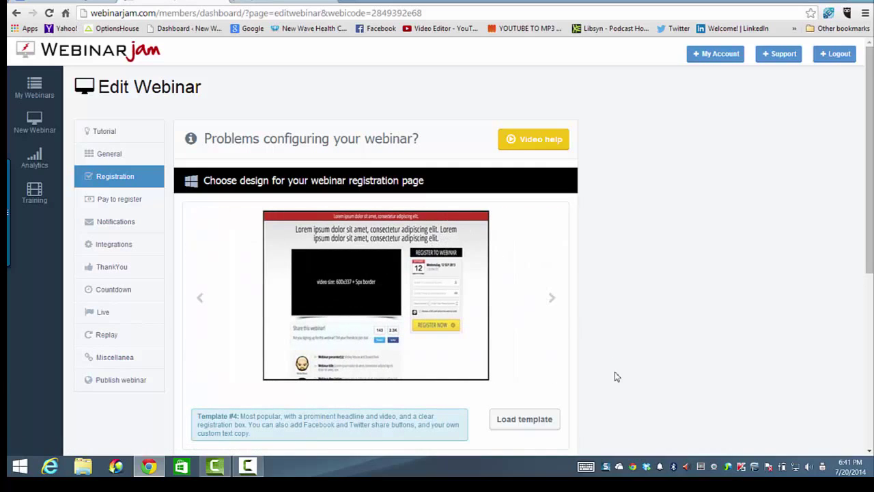
- Browse the remaining registration page designs from Template #4 through to Template #10
drag(870, 255, 872, 304)
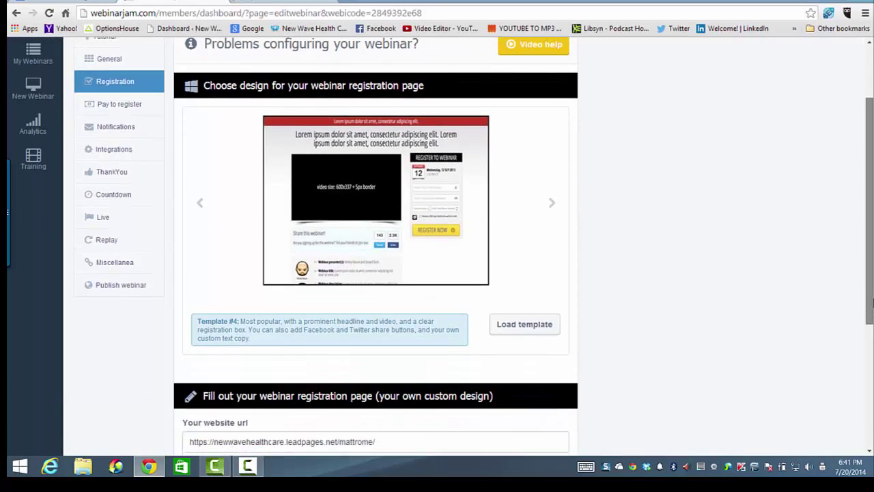
click(551, 210)
click(551, 213)
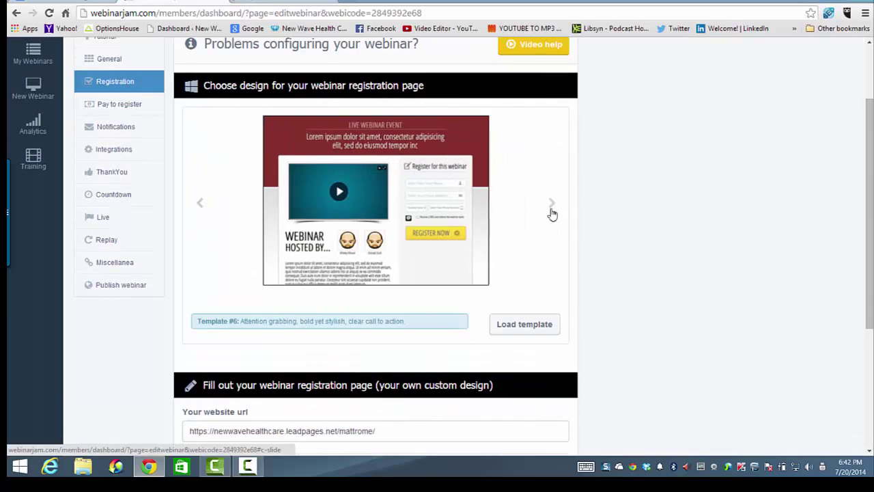
click(551, 215)
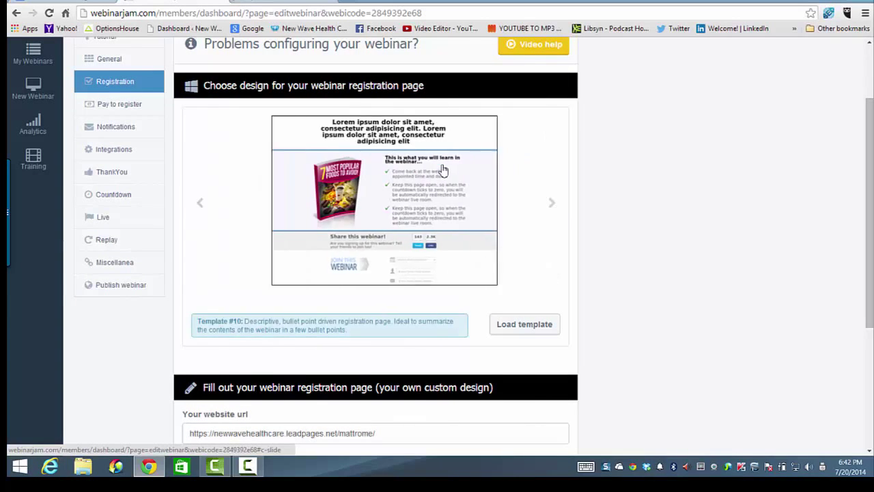
- Display the "Your own custom design" registration page option and check the website URL entered for it
click(551, 213)
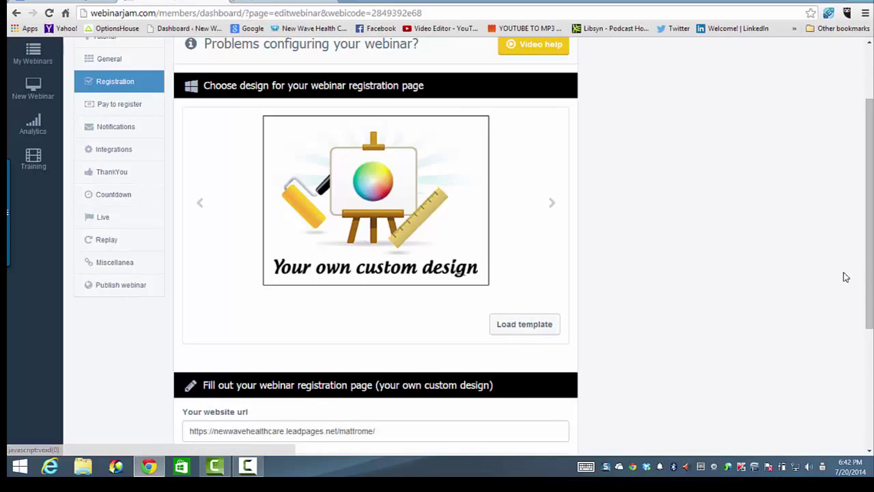
scroll(566, 337, down, 2)
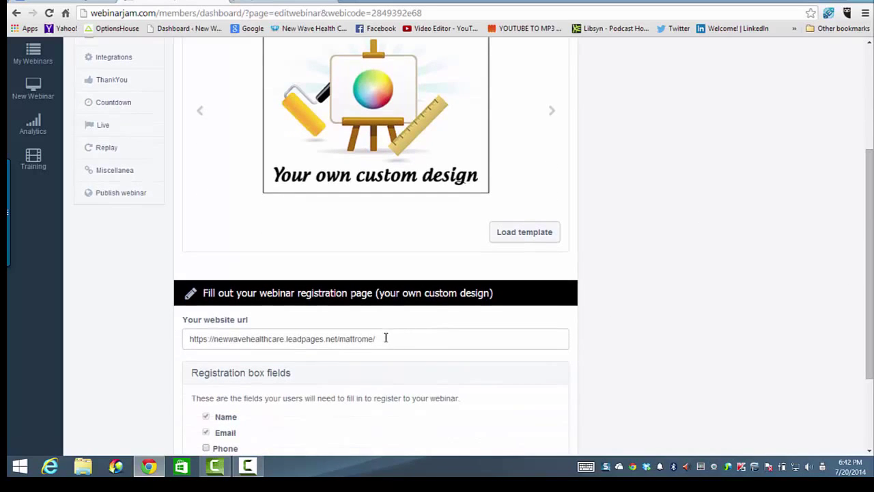
drag(385, 337, 171, 336)
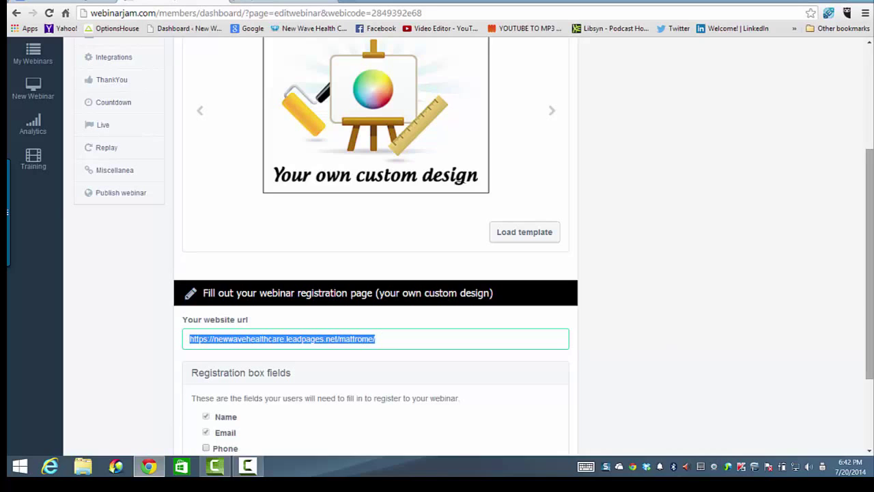
drag(869, 326, 852, 246)
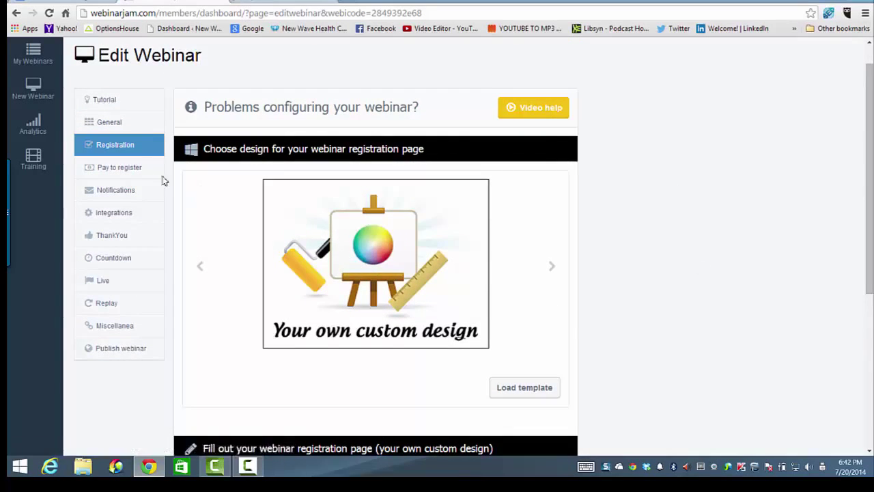
- Open the Pay to register settings, preview the payment configuration under "Charge to register", and return to "Free to register"
click(133, 172)
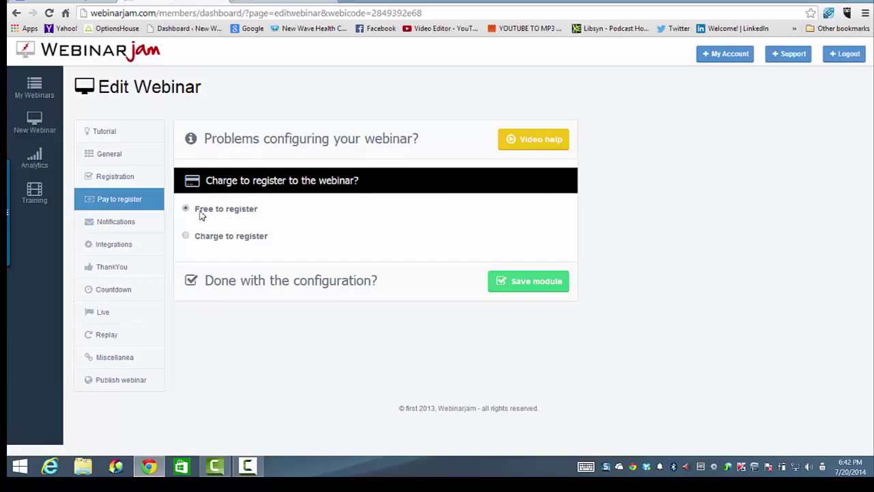
click(185, 235)
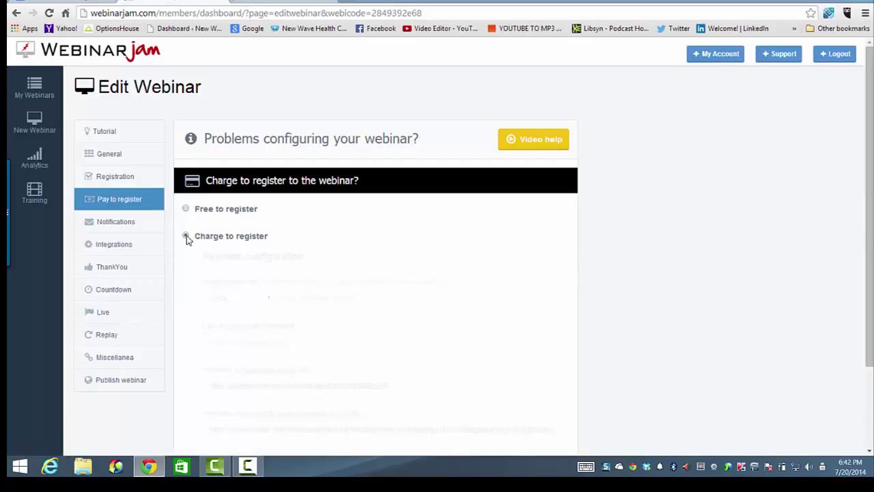
scroll(701, 146, down, 3)
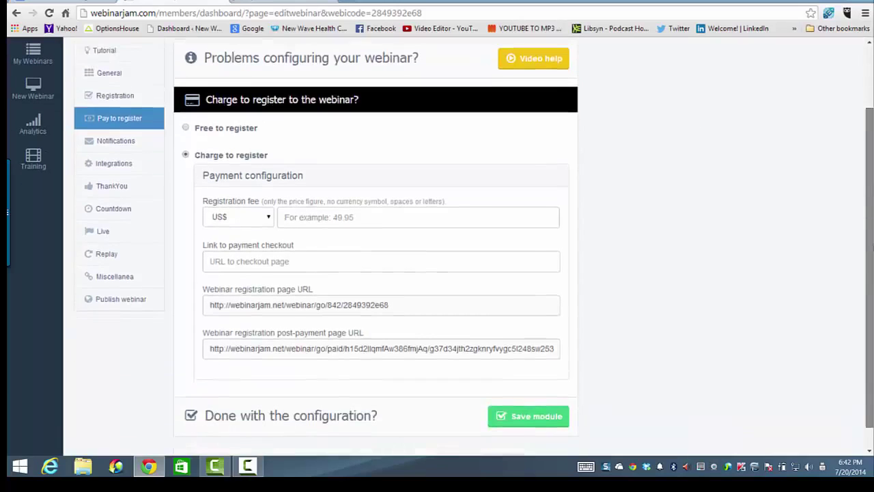
click(287, 239)
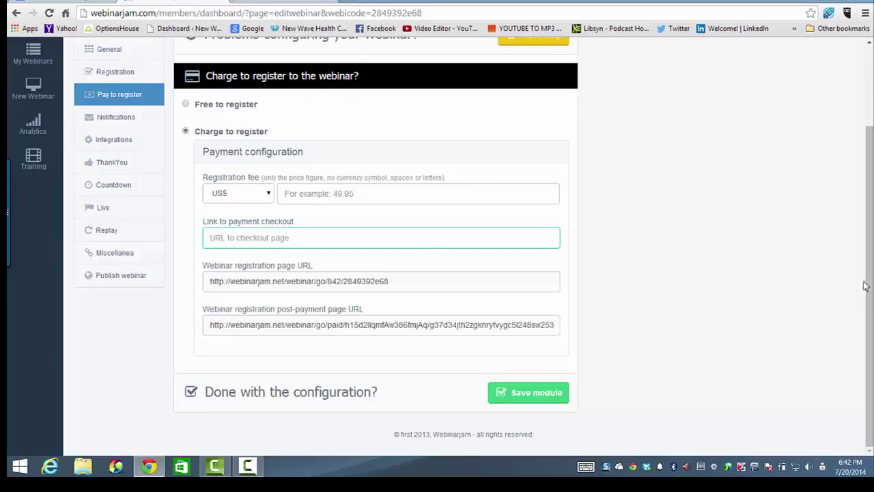
scroll(855, 282, up, 2)
scroll(850, 273, up, 1)
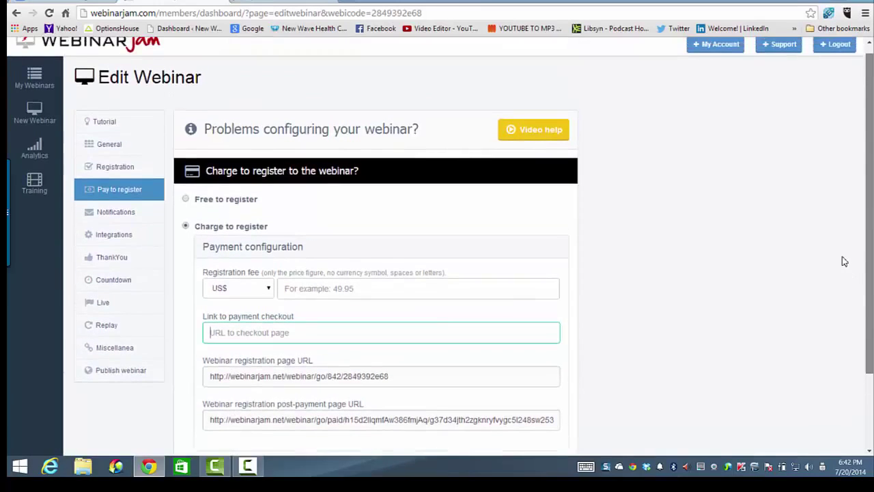
scroll(843, 261, up, 1)
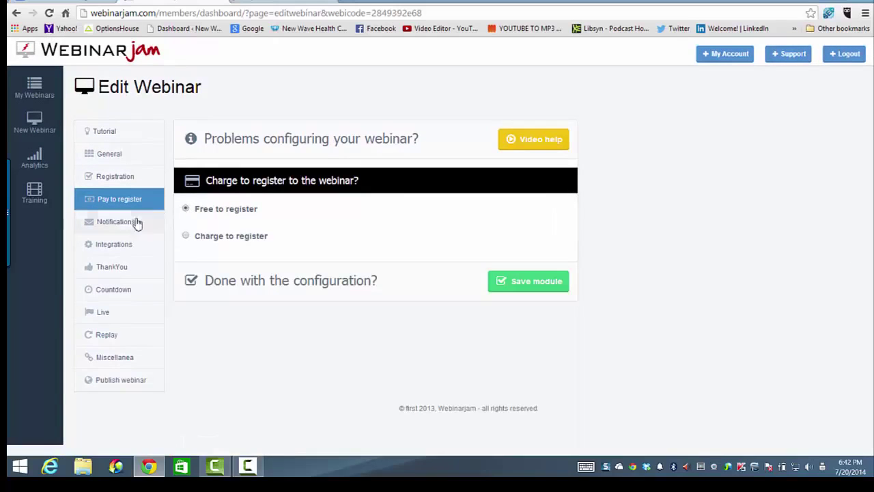
- Open the Notifications settings and review the email sendout gateway with its sender name and email fields
click(123, 219)
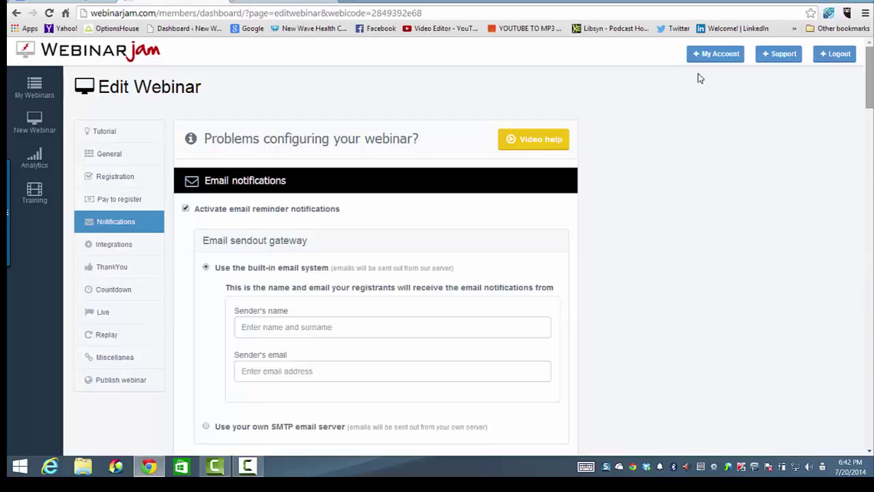
scroll(871, 103, down, 1)
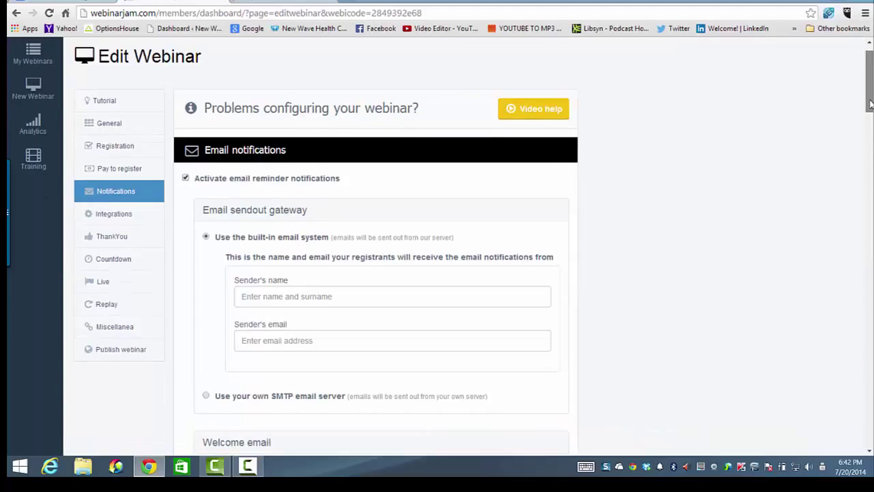
scroll(870, 102, down, 1)
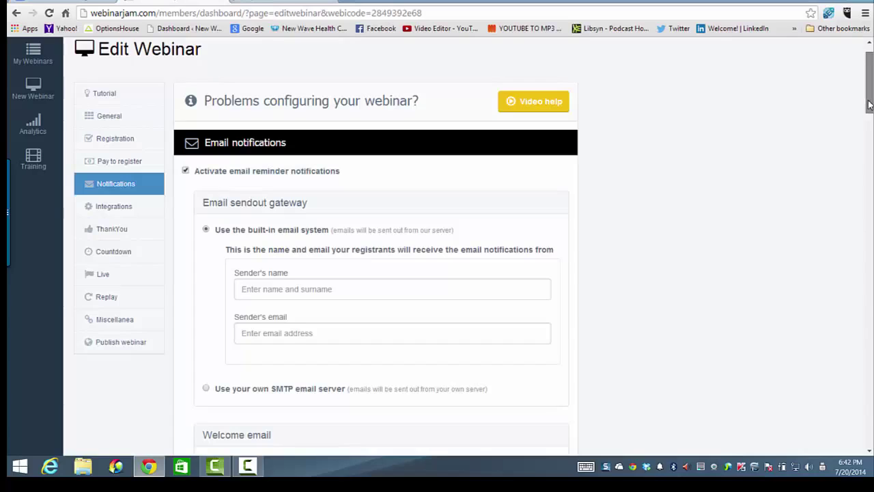
scroll(870, 103, down, 2)
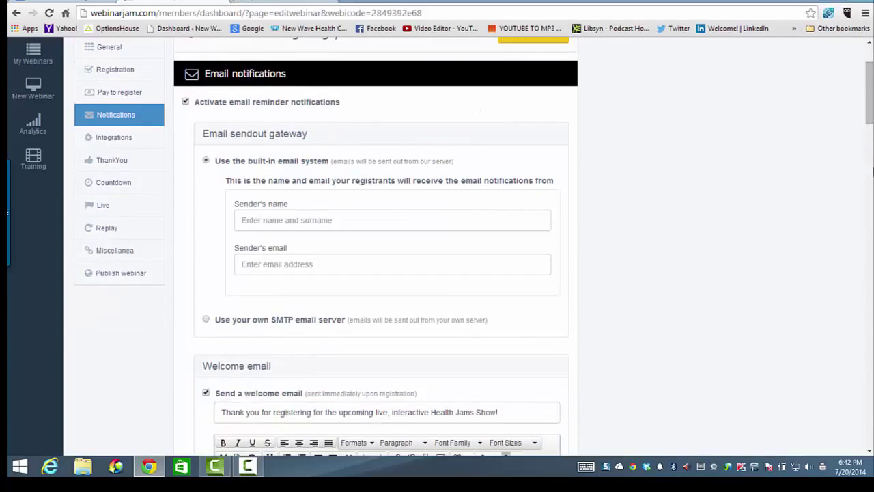
- Review the welcome email with its shortcodes and the last-minute "starting soon" email
drag(869, 114, 869, 155)
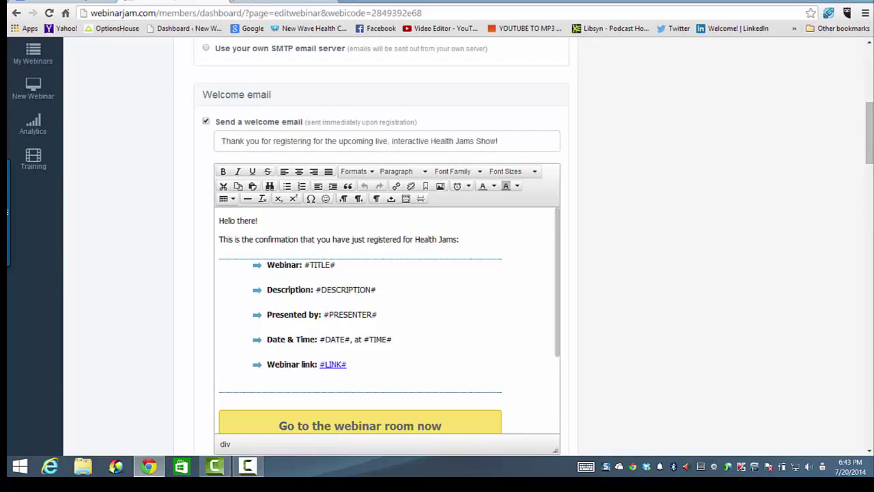
scroll(701, 121, down, 2)
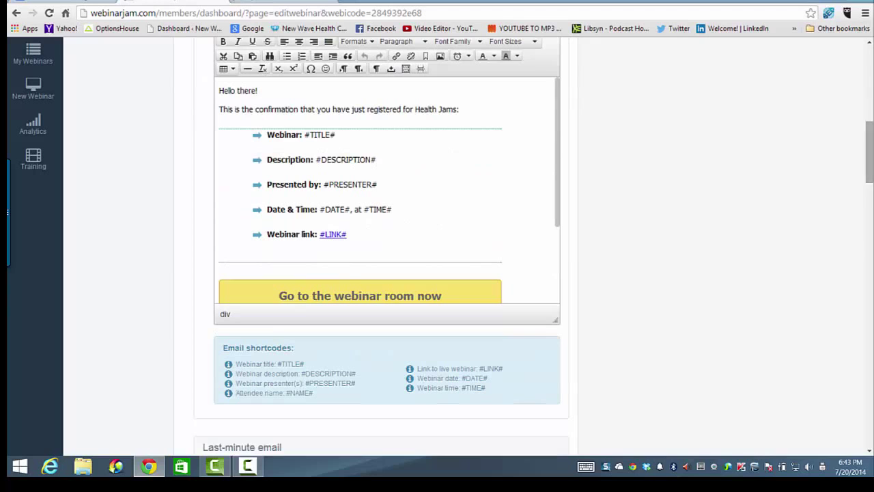
scroll(699, 137, down, 5)
drag(870, 220, 871, 223)
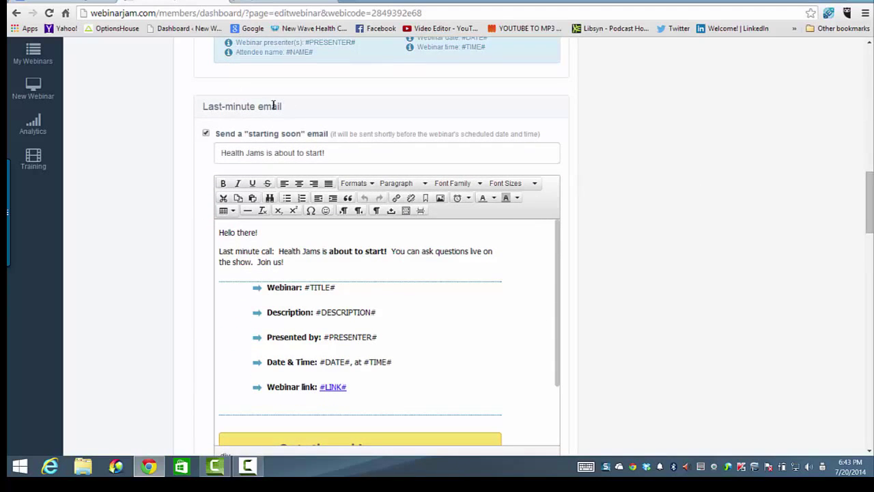
drag(282, 107, 217, 106)
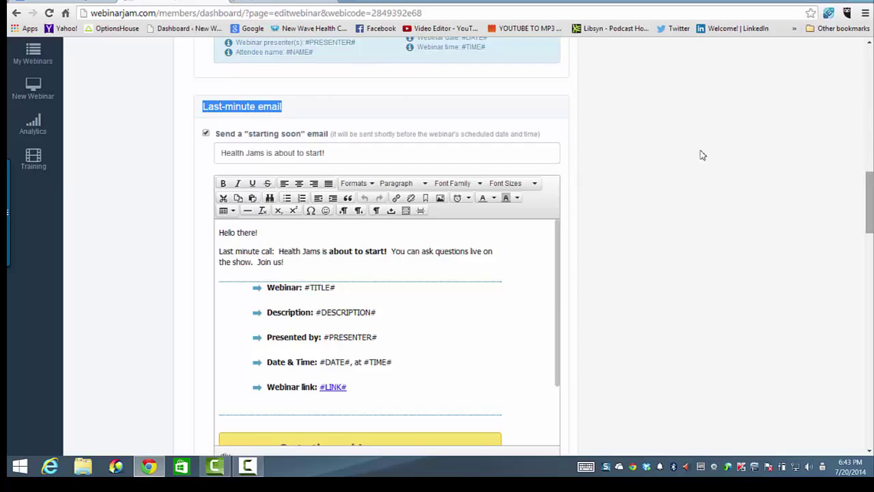
- Examine the pre-webinar notification email, its hours-before-webinar timing and the option to queue another reminder
scroll(701, 152, down, 3)
drag(866, 243, 865, 286)
drag(346, 101, 164, 74)
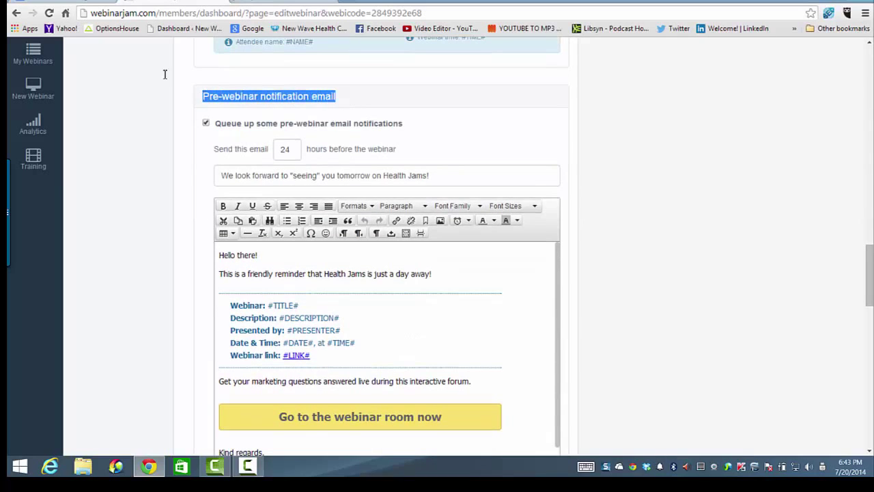
click(298, 153)
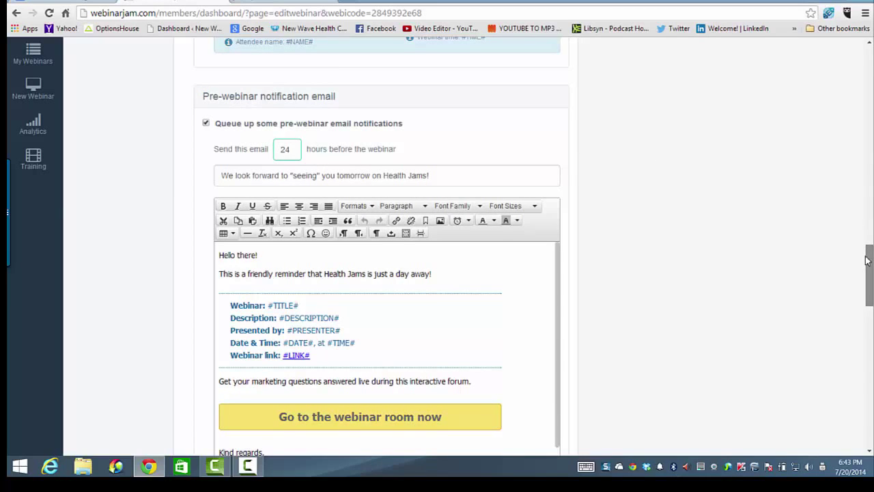
drag(867, 260, 867, 332)
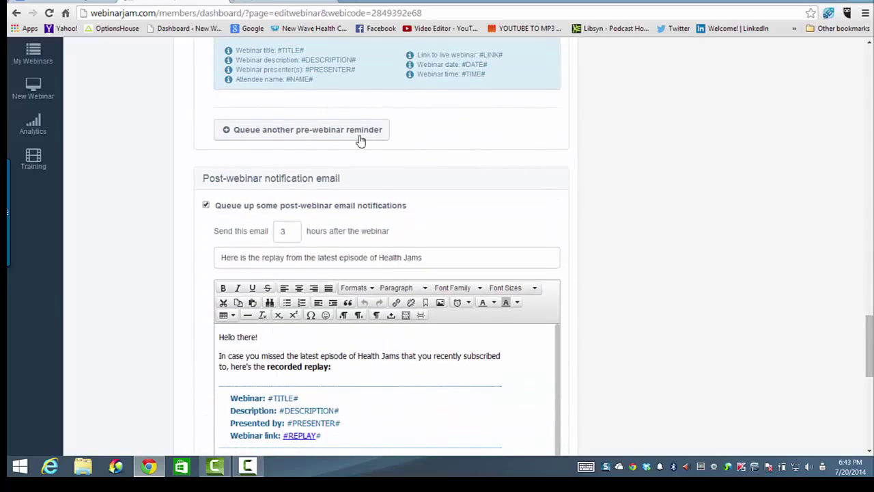
- Examine the post-webinar notification email and its hours-after-webinar timing, through to the mobile phone notifications section
drag(870, 352, 869, 356)
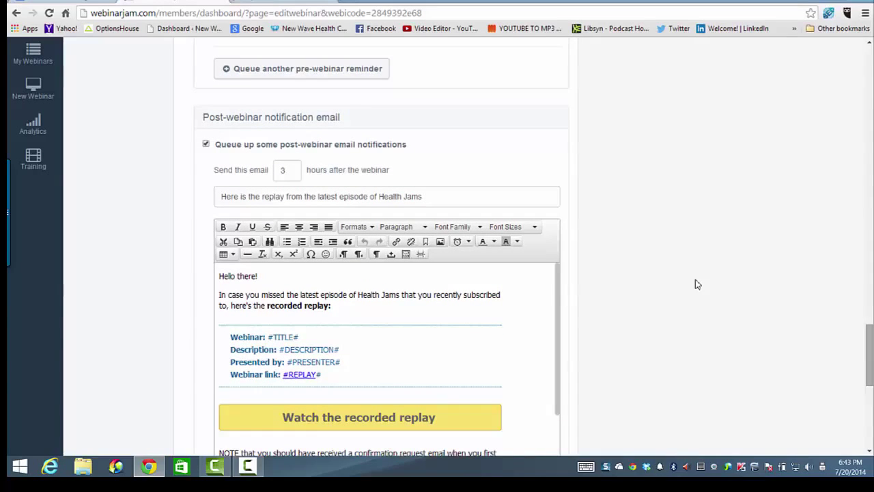
scroll(697, 286, down, 1)
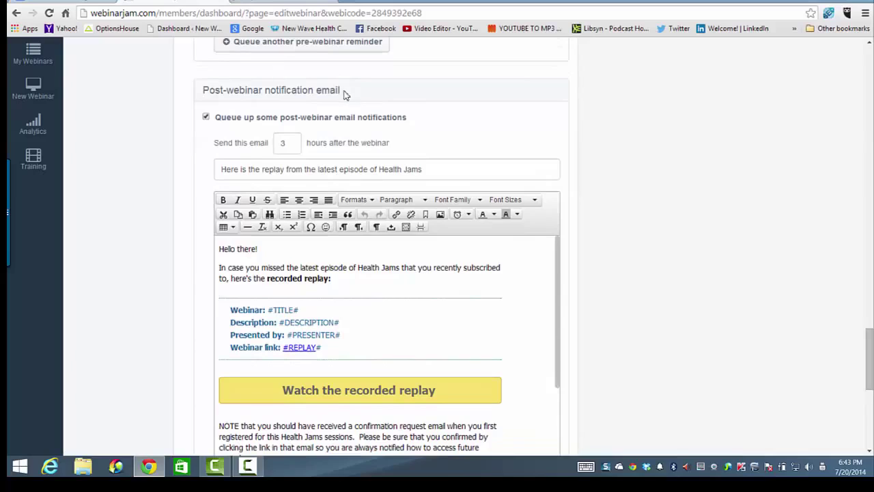
drag(343, 94, 203, 90)
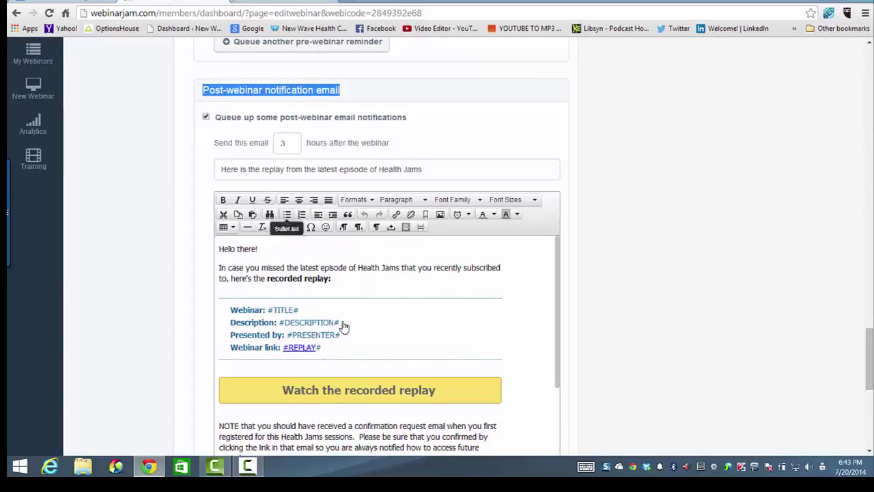
click(292, 146)
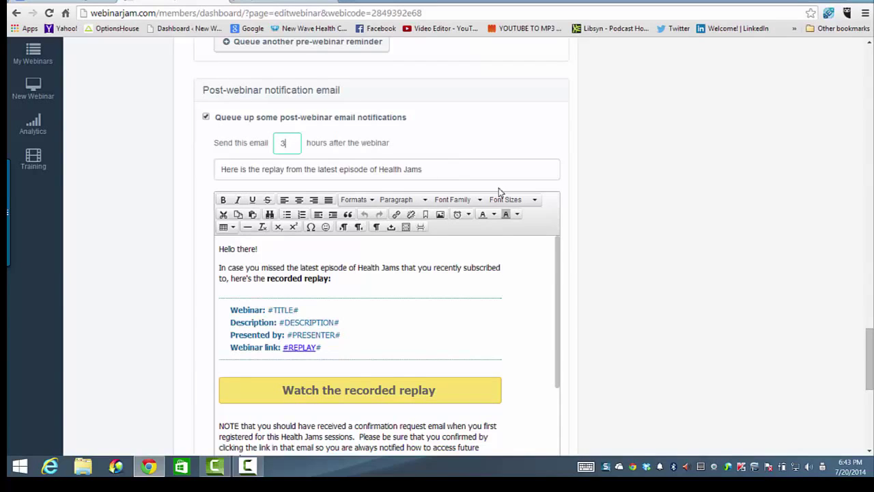
drag(869, 361, 853, 424)
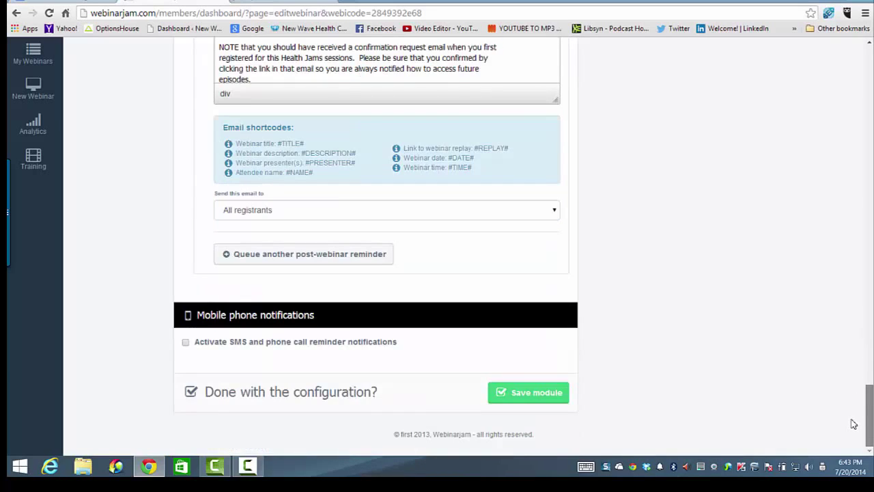
- Open the Integrations settings and view the available autoresponder companies, keeping Aweber selected
scroll(862, 331, up, 20)
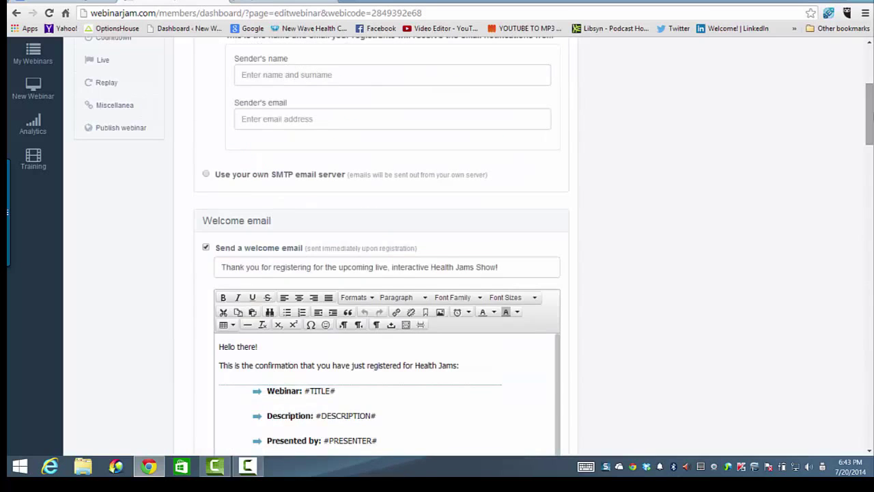
scroll(863, 331, up, 4)
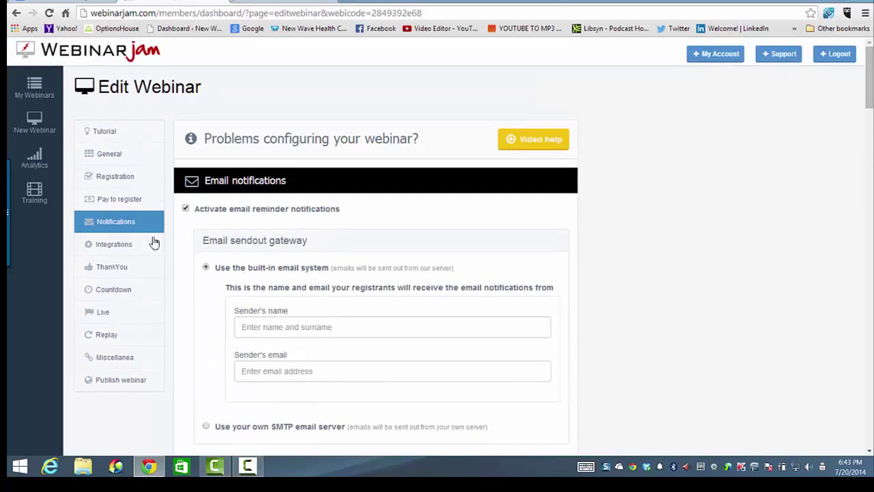
click(113, 244)
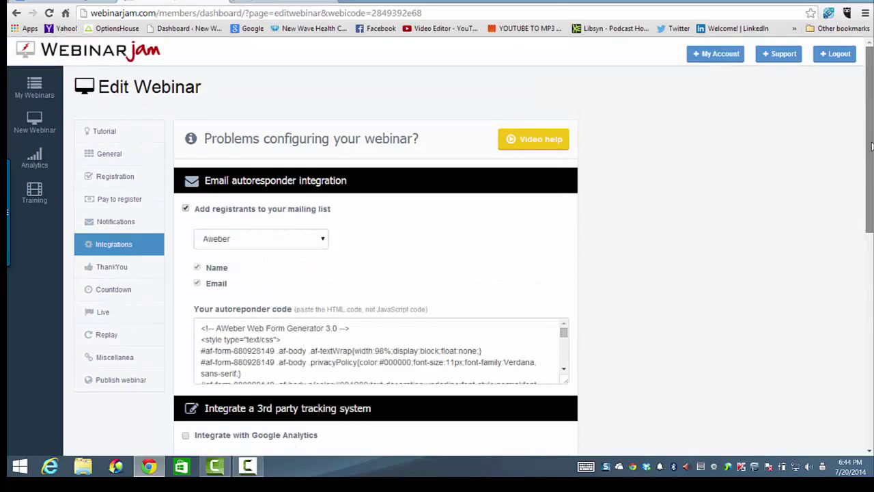
scroll(870, 154, down, 1)
scroll(870, 155, down, 1)
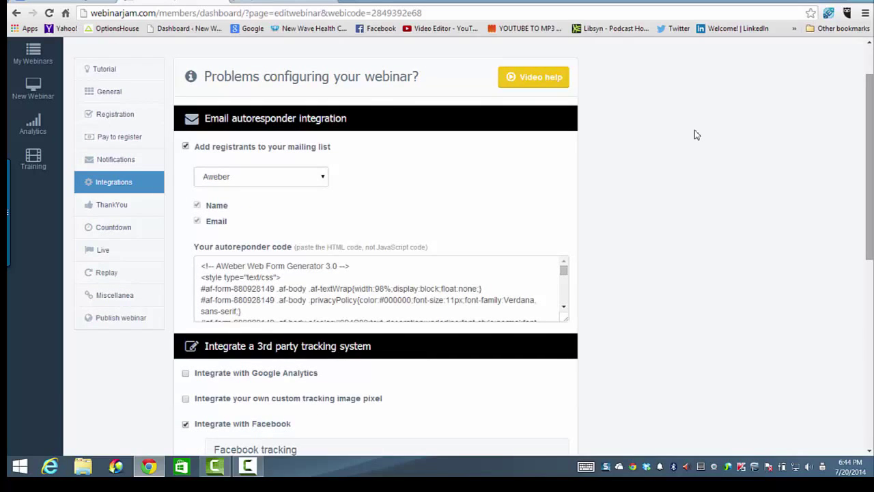
click(319, 179)
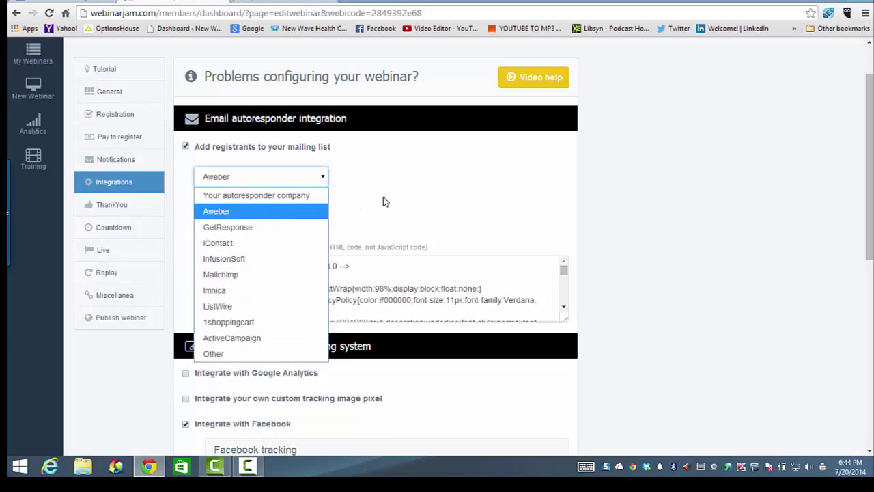
click(310, 156)
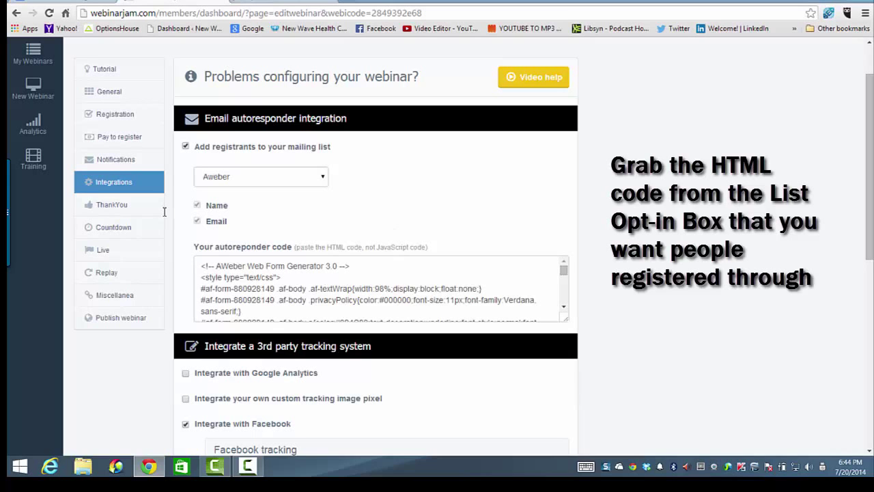
- Highlight the HTML autoresponder code to inspect it, return to its beginning and clear the selection
drag(201, 265, 295, 360)
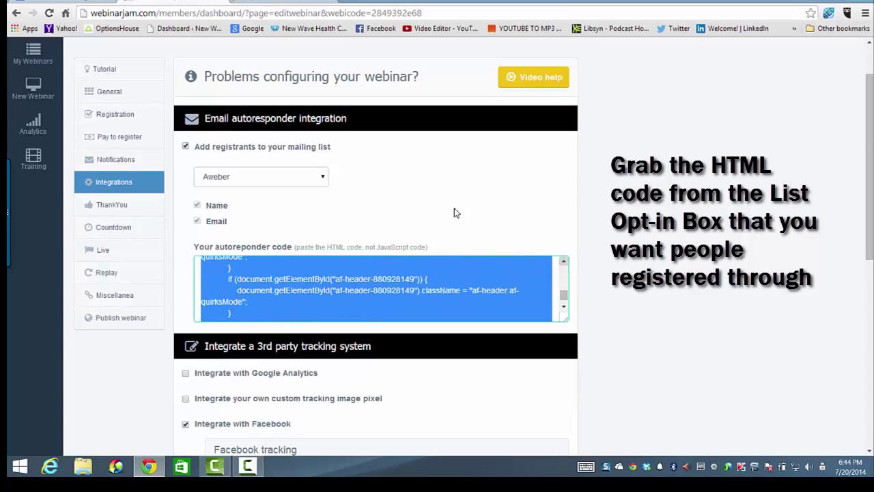
click(566, 262)
drag(566, 266, 568, 265)
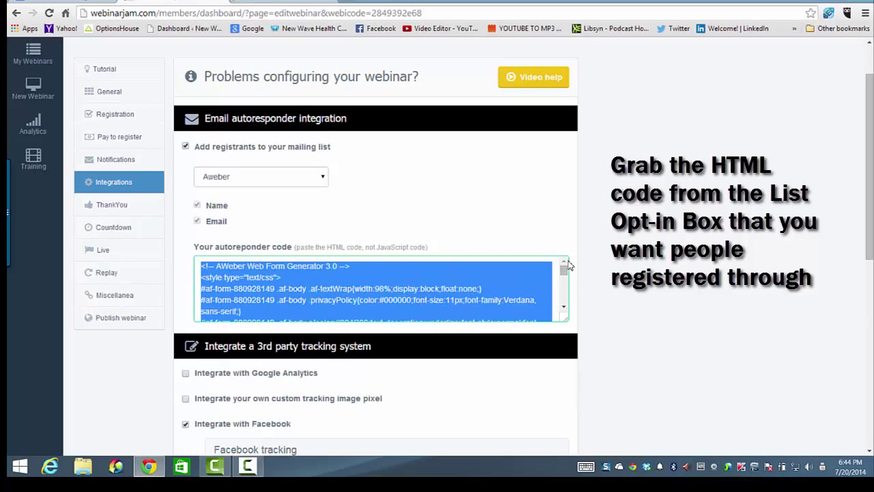
click(522, 216)
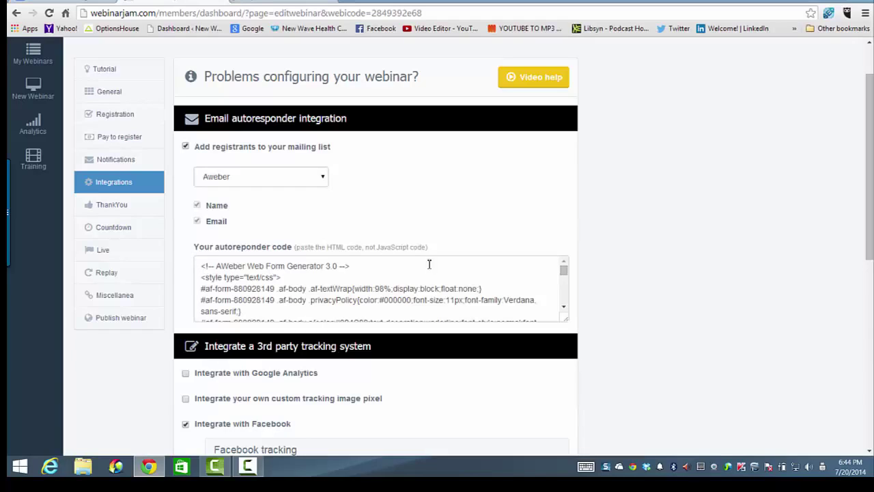
- Examine the Facebook conversion tracking settings, including the tracking ID field and the pages the tracking code is embedded into
drag(870, 215, 847, 308)
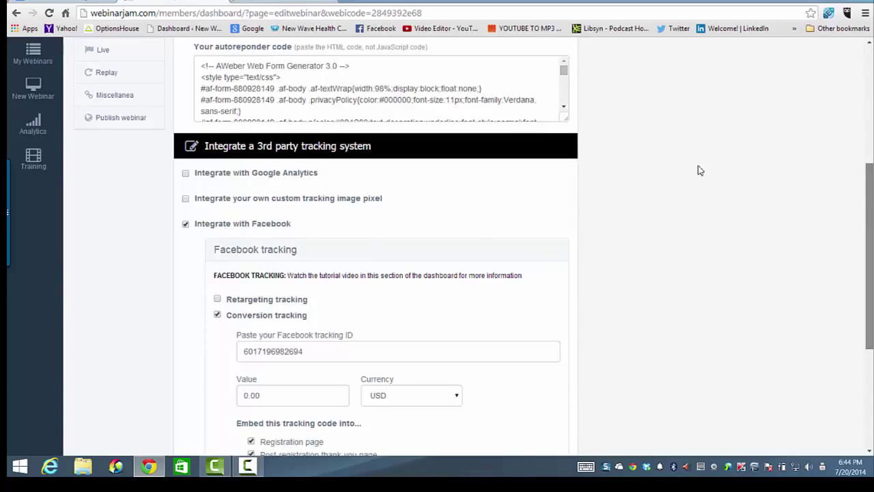
drag(869, 213, 870, 278)
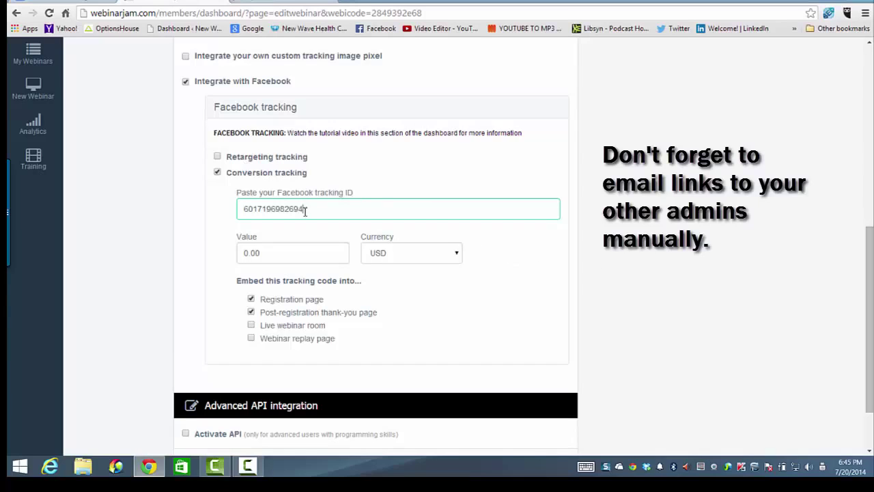
drag(305, 211, 223, 219)
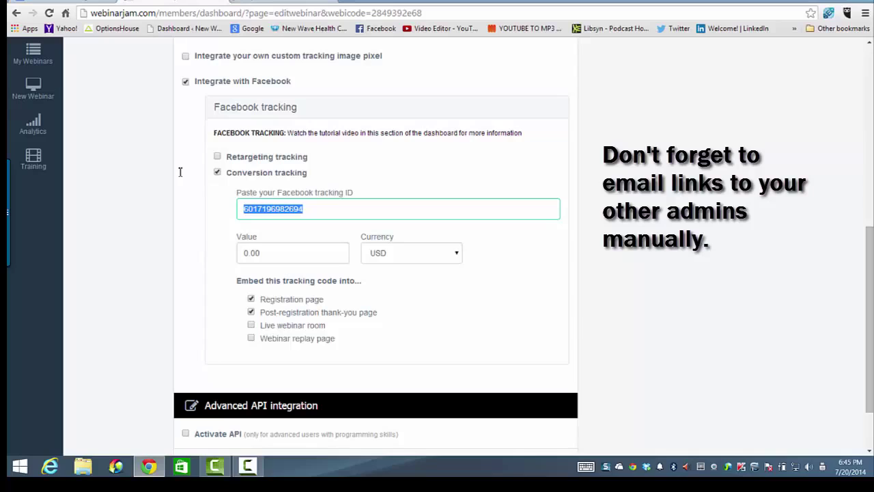
click(322, 206)
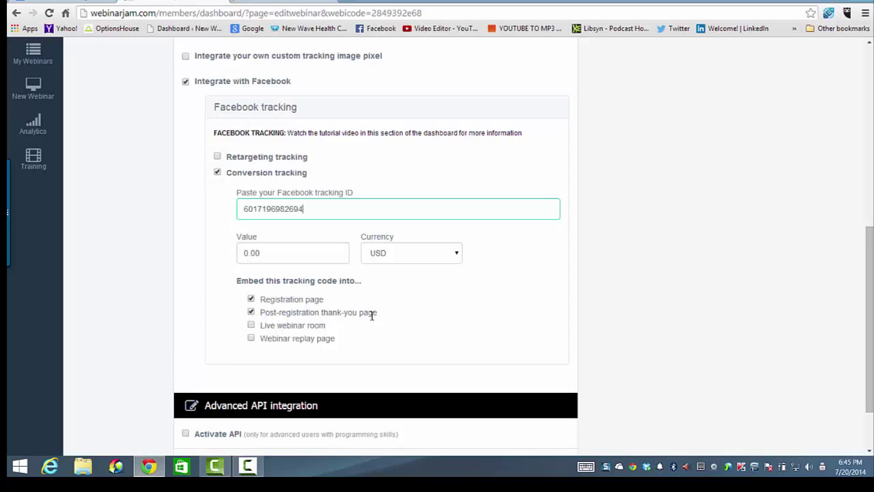
drag(379, 312, 319, 312)
- Open the ThankYou settings, preview the registration thank-you page, highlight its webinar link and return to the webinar editor
drag(869, 314, 827, 123)
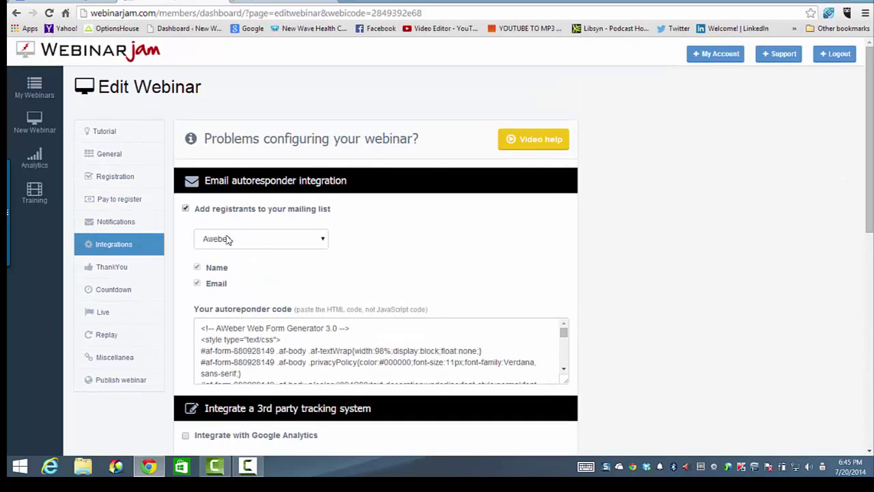
click(134, 272)
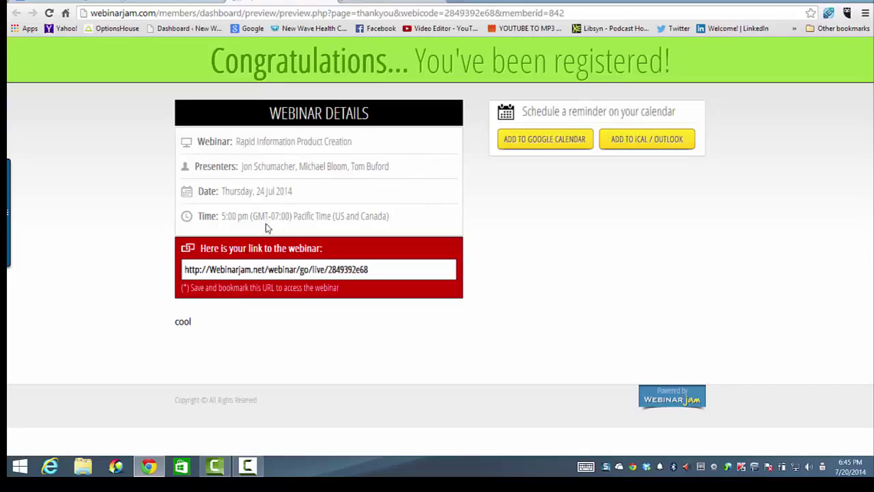
drag(392, 269, 146, 208)
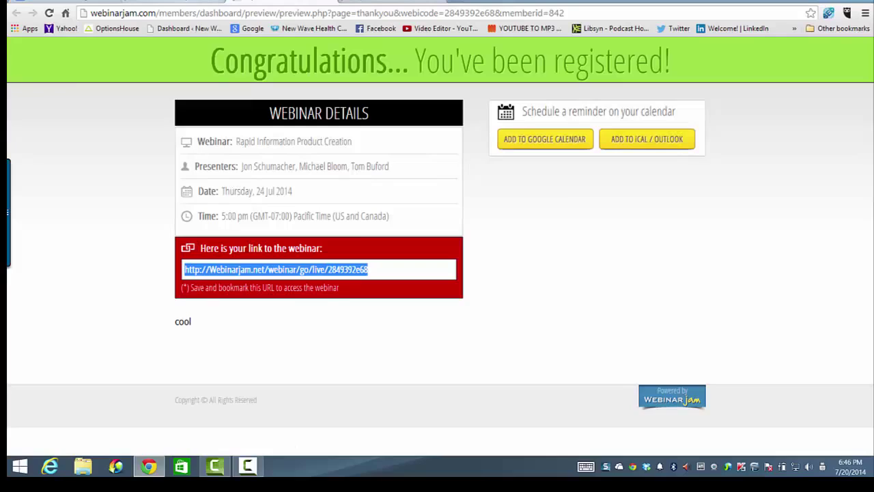
click(182, 1)
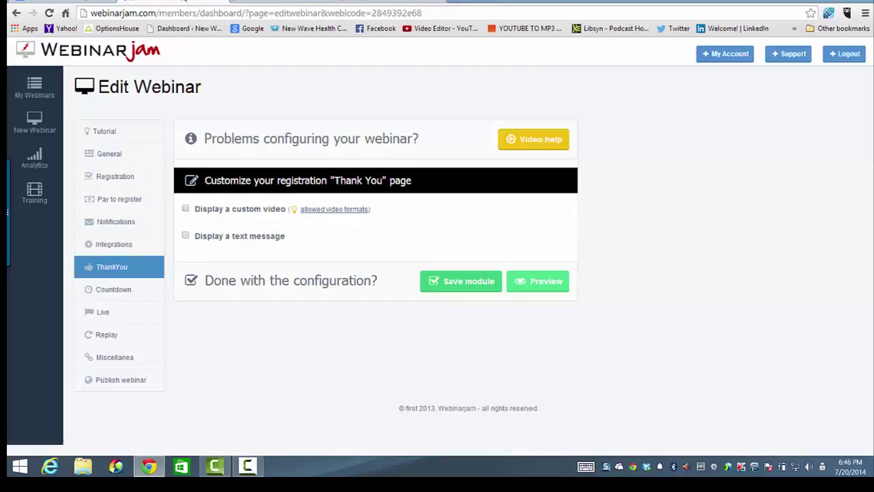
- Open the Countdown settings, preview the countdown page and return to the webinar editor
click(136, 289)
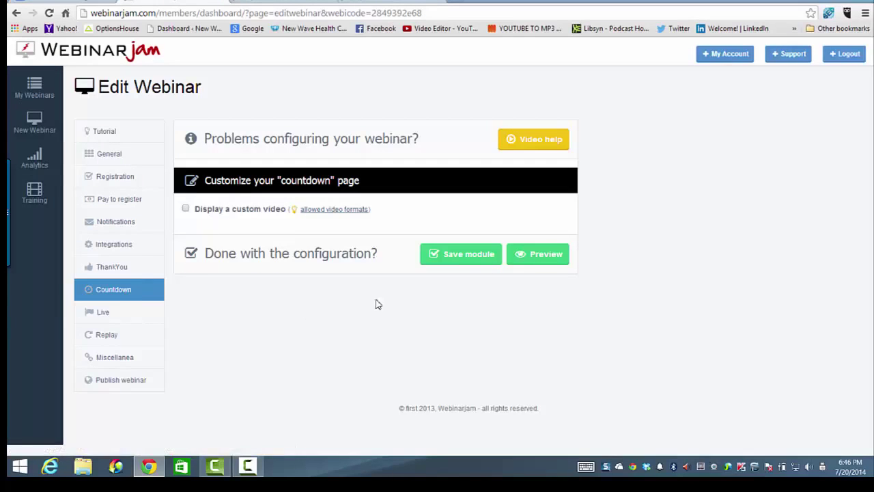
click(530, 254)
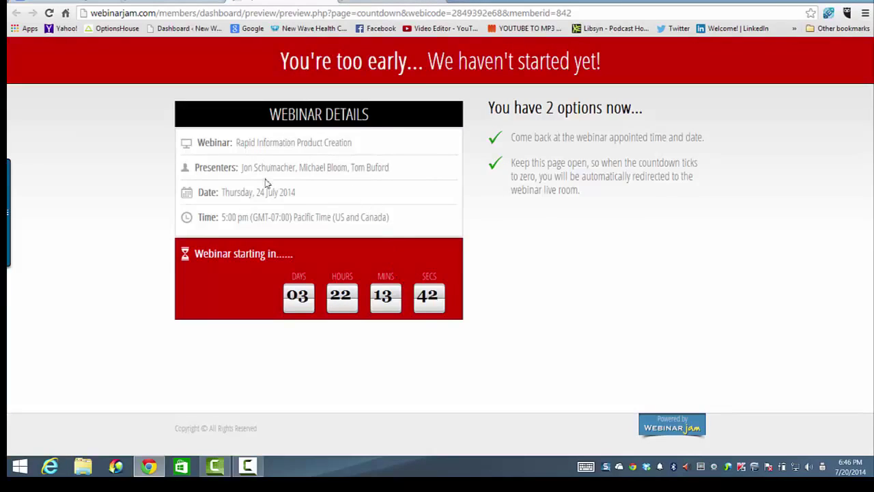
click(328, 1)
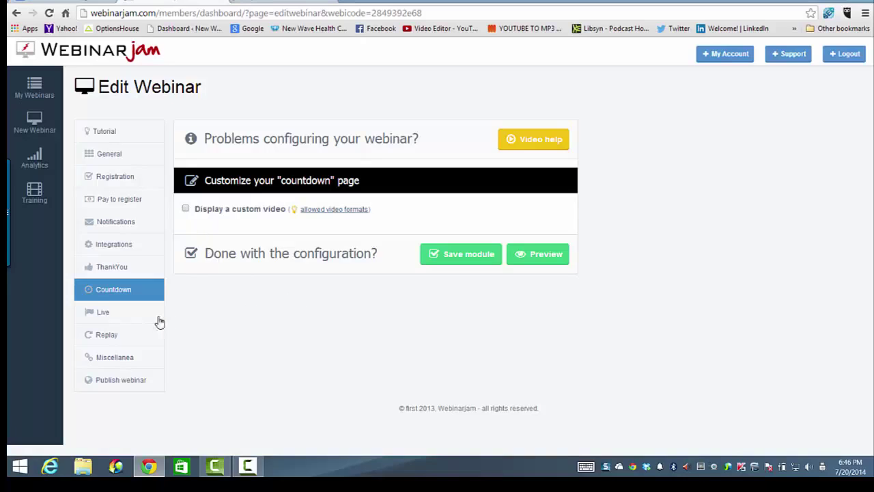
- Open the Live settings and review the pre-configured polls, pre-configured offers and social media share options
click(110, 314)
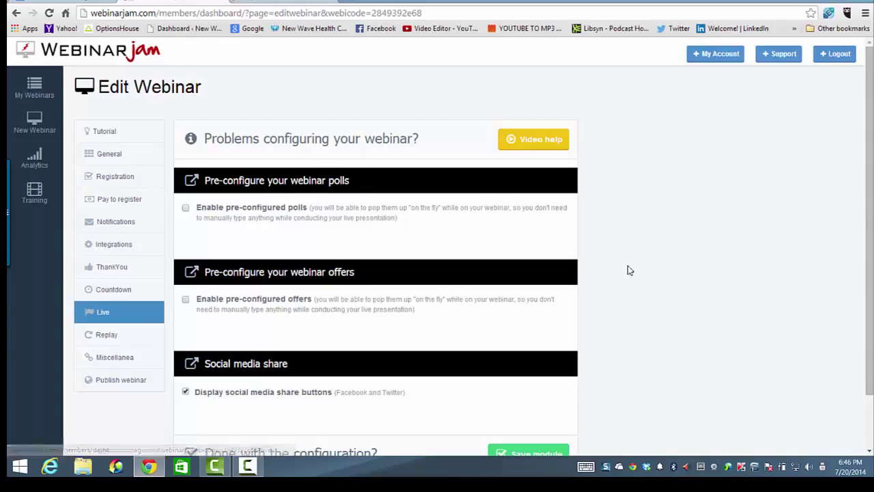
drag(863, 208, 856, 271)
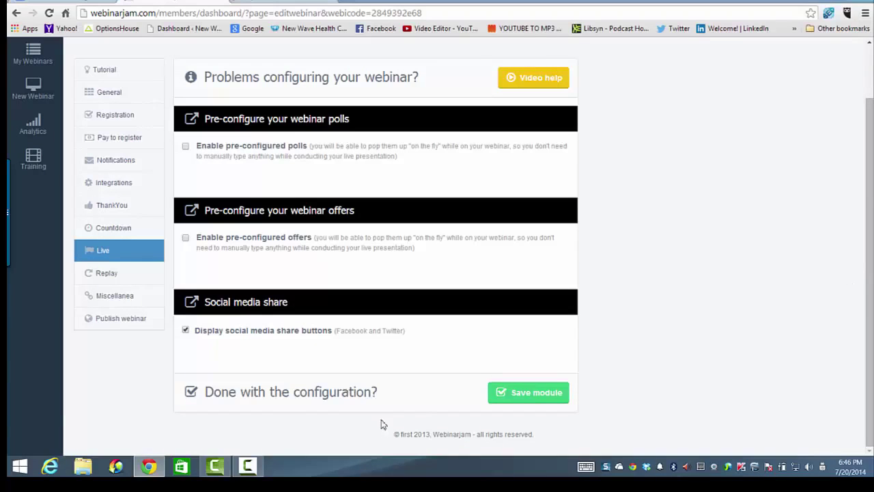
click(257, 470)
click(257, 471)
- Enable pre-configured offers, examine the fields of the first offer and disable the option again
click(242, 247)
drag(870, 198, 871, 250)
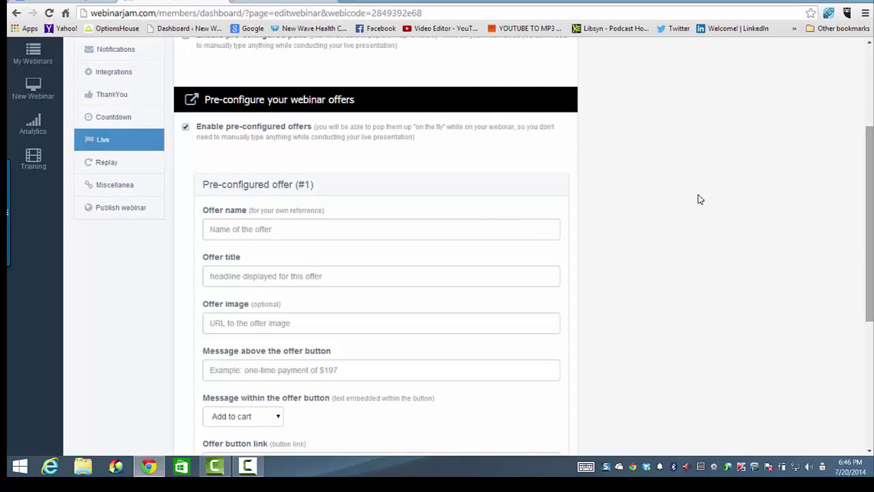
scroll(778, 267, down, 3)
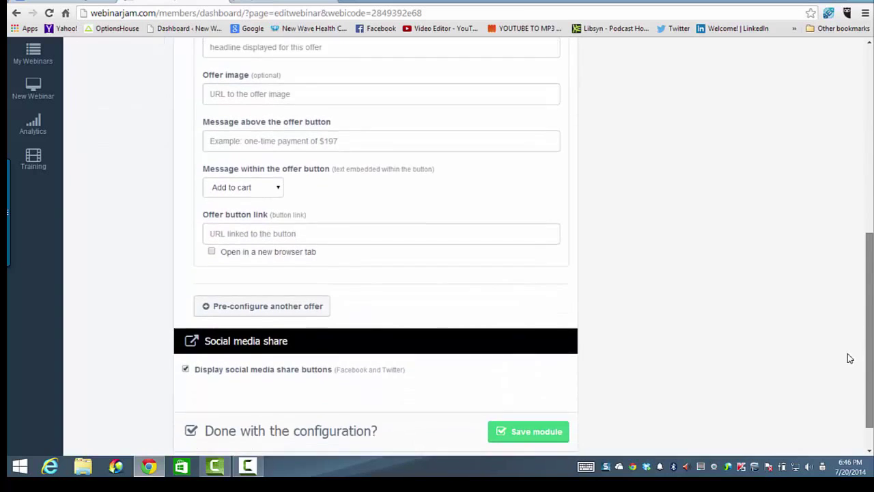
scroll(847, 375, down, 1)
scroll(838, 394, up, 10)
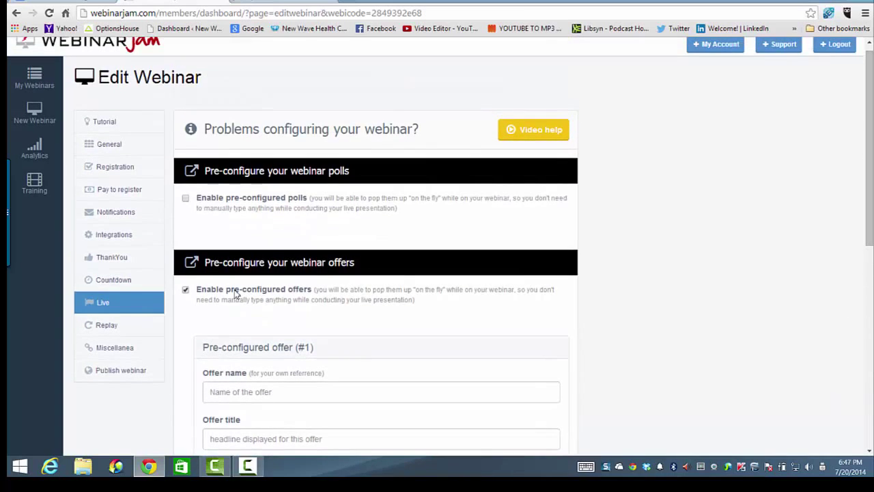
click(185, 290)
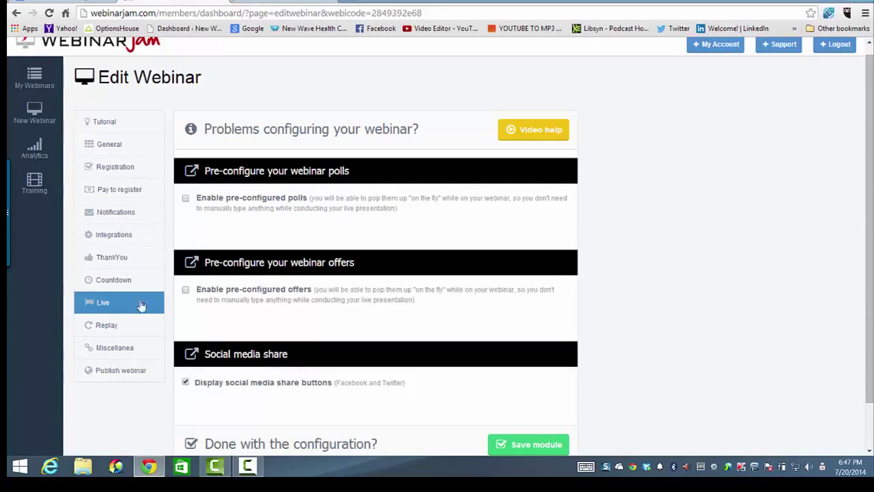
- Open the Replay settings and examine the replay video source, replay expiration and session privacy options
click(108, 326)
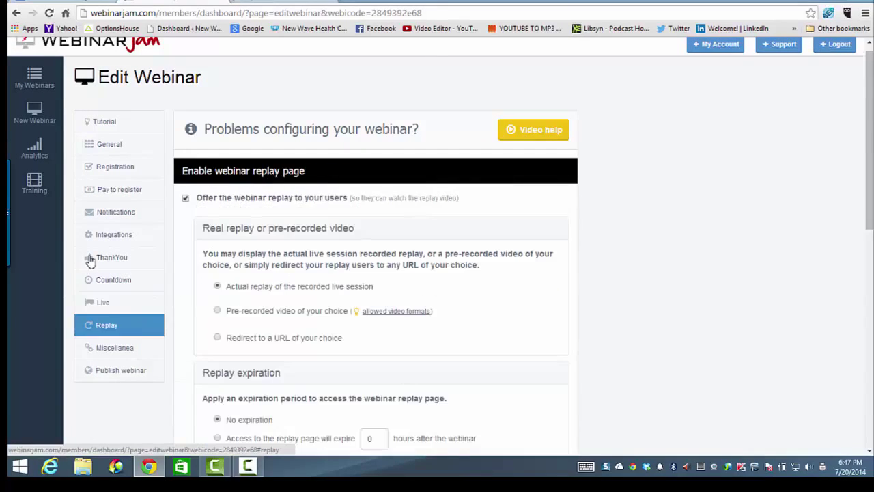
scroll(697, 147, down, 1)
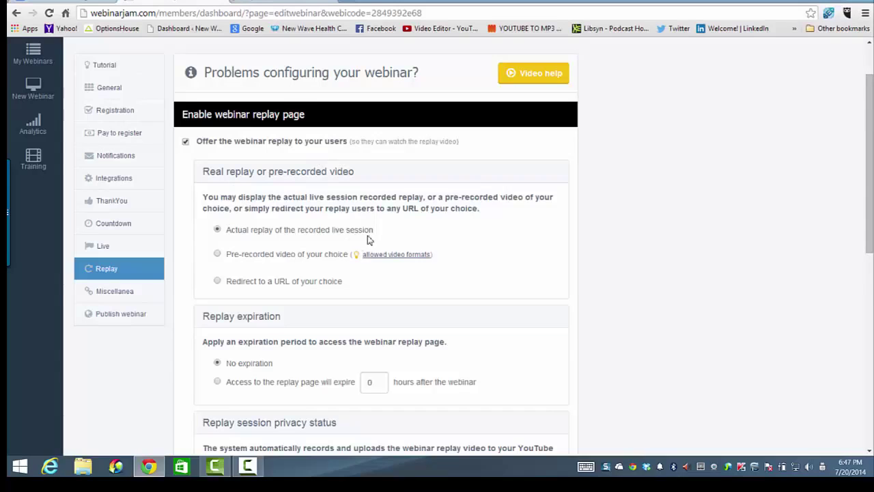
drag(376, 230, 232, 230)
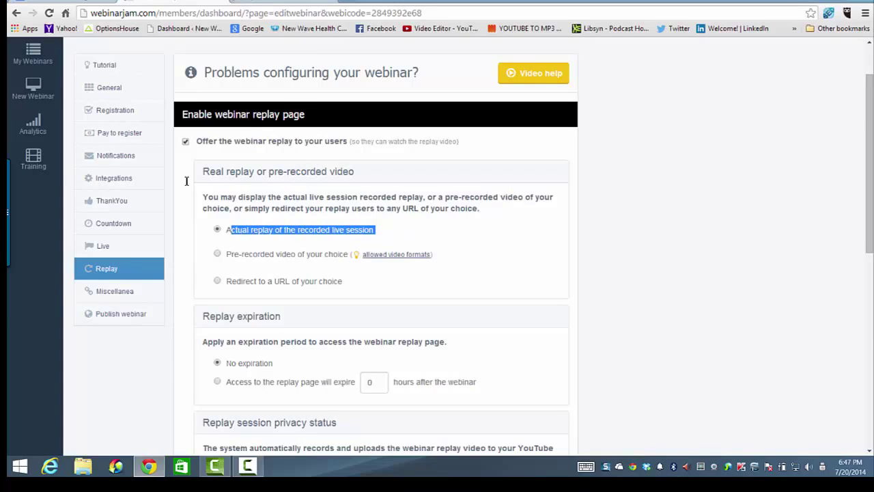
scroll(700, 157, down, 3)
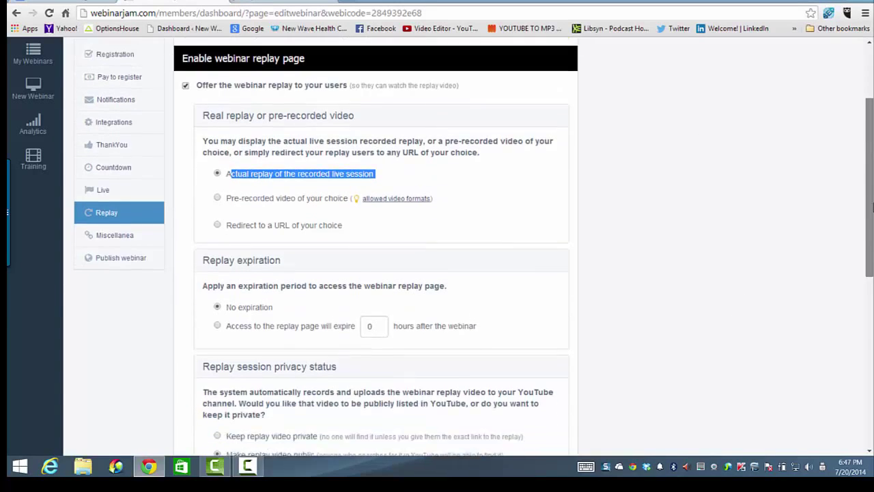
click(339, 273)
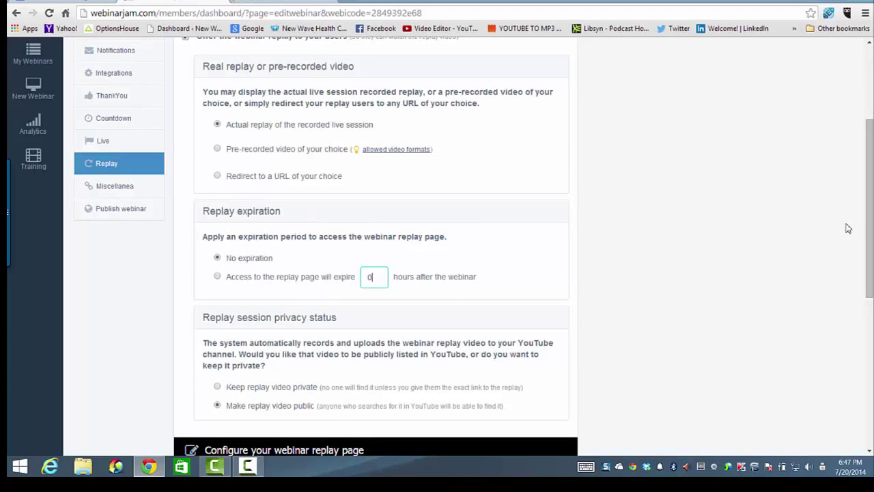
scroll(871, 228, down, 1)
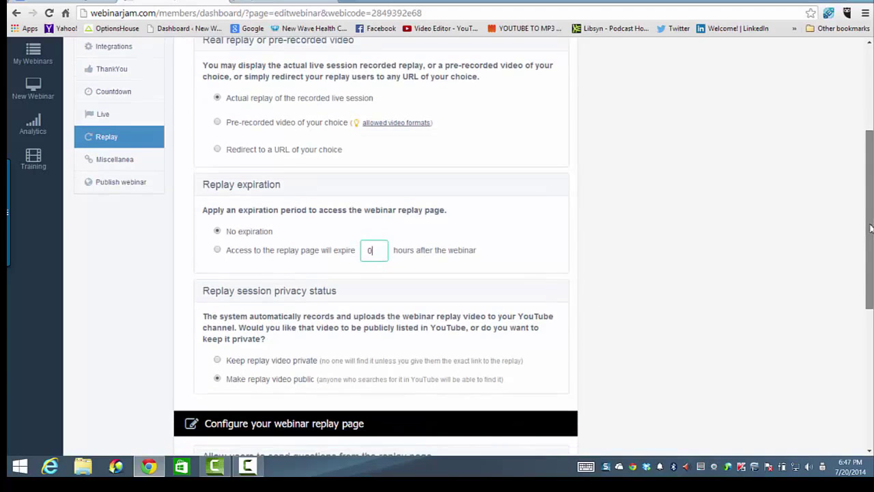
- Open the Miscellanea settings and highlight the DealGuardian username used for the embedded affiliate link
scroll(871, 228, up, 3)
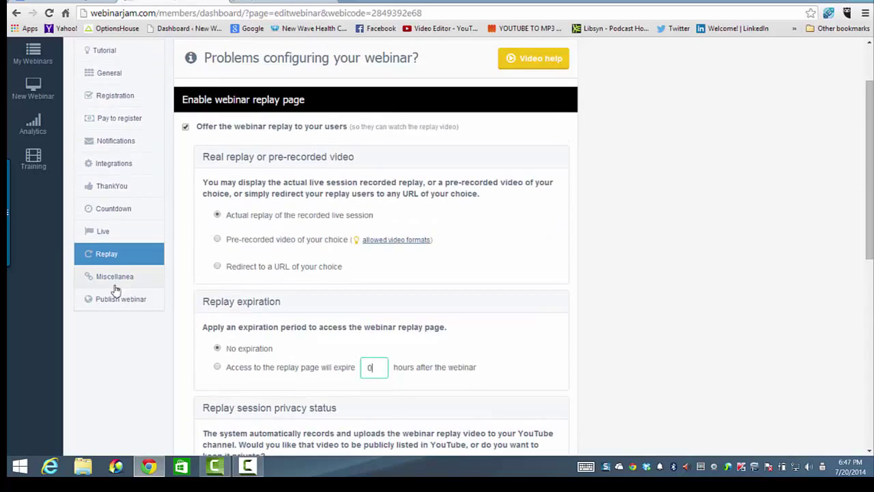
click(115, 287)
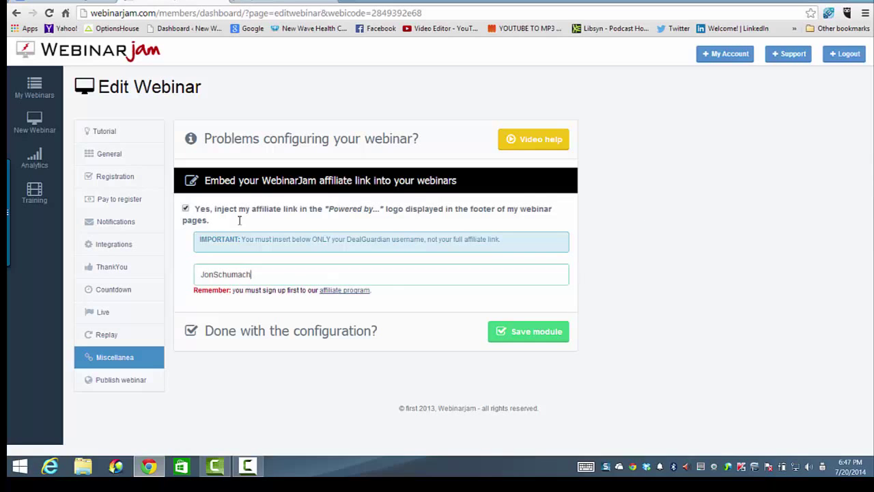
double_click(230, 276)
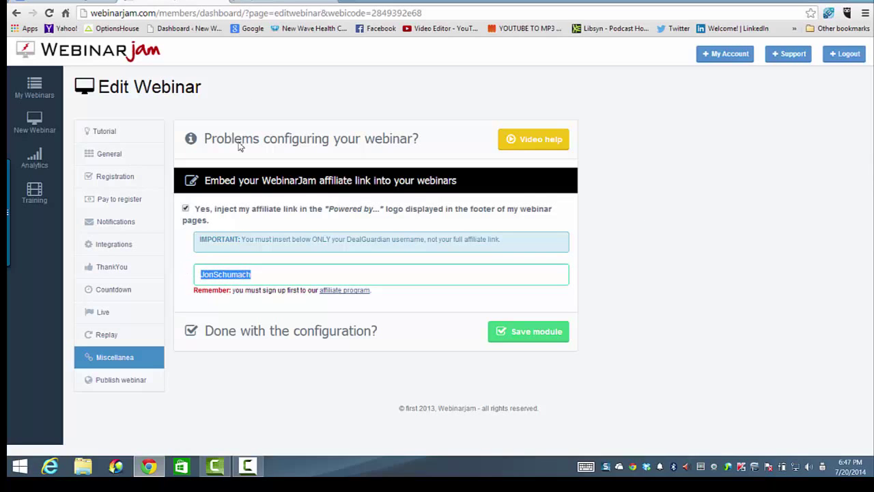
- View the public webinar registration page down to the "Powered by WebinarJam" footer logo, and return to the webinar editor
click(271, 1)
scroll(700, 273, down, 4)
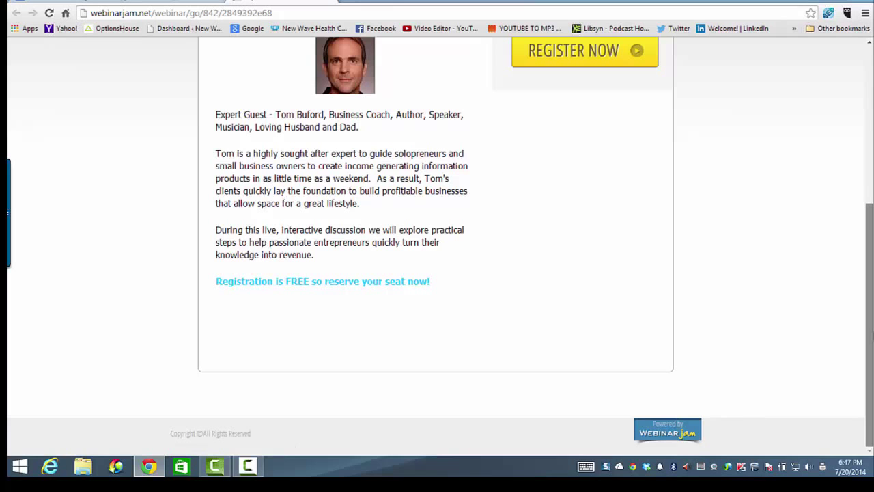
scroll(853, 278, up, 3)
scroll(823, 178, down, 3)
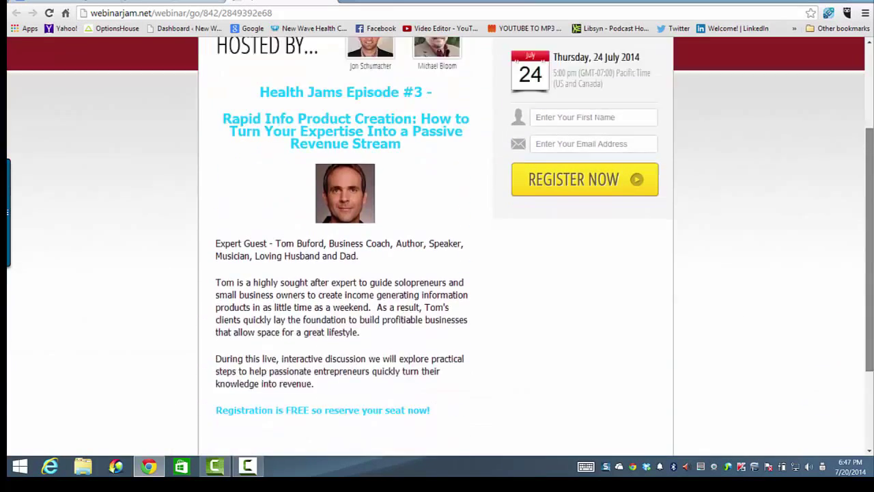
scroll(871, 259, up, 3)
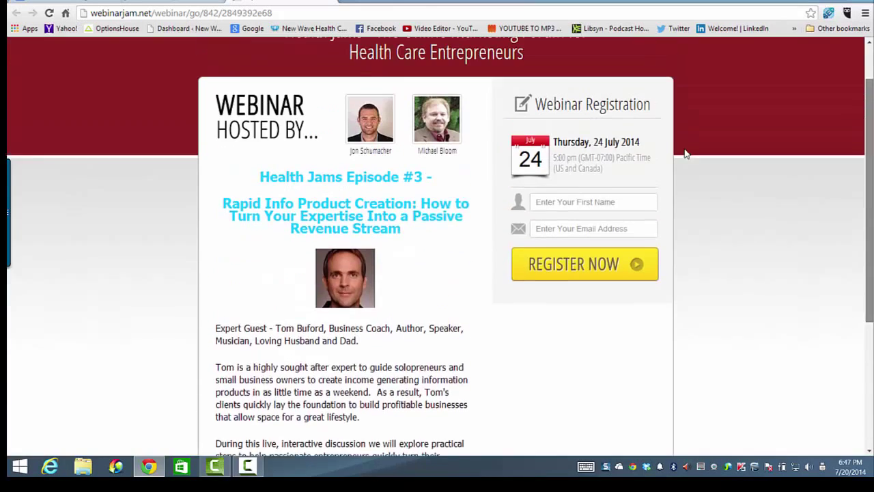
click(203, 2)
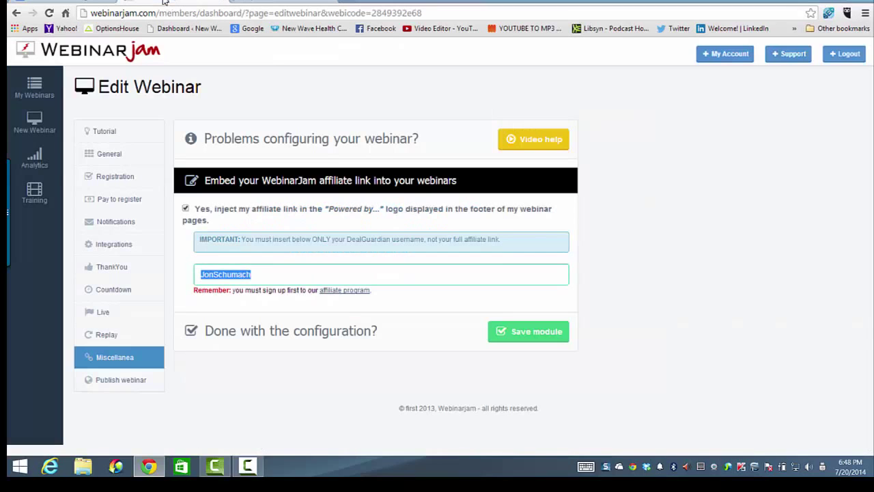
- View the Publish webinar settings, and review the presenters in the General settings, highlighting the second admin's e-mail address
click(132, 384)
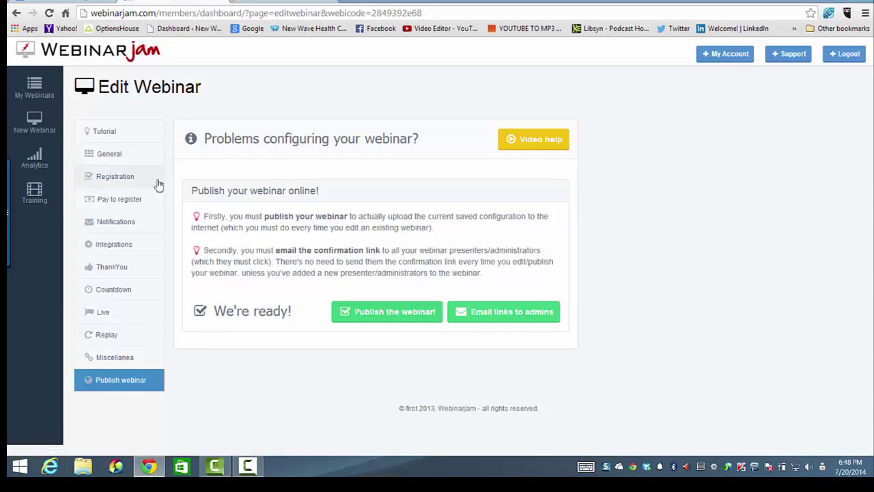
click(114, 156)
drag(870, 140, 872, 324)
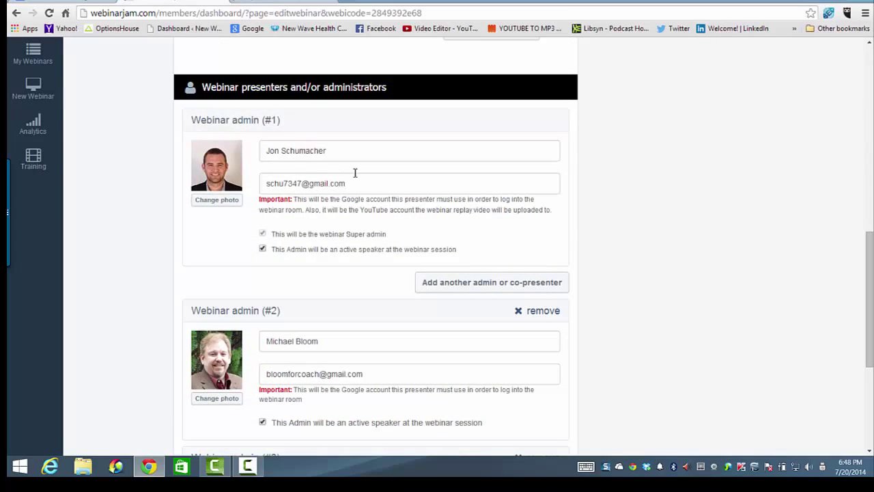
scroll(699, 226, down, 2)
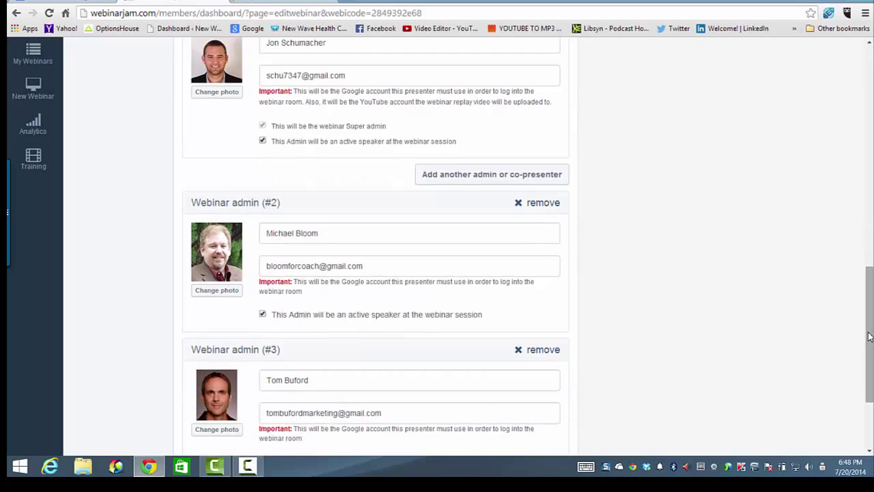
scroll(694, 284, down, 1)
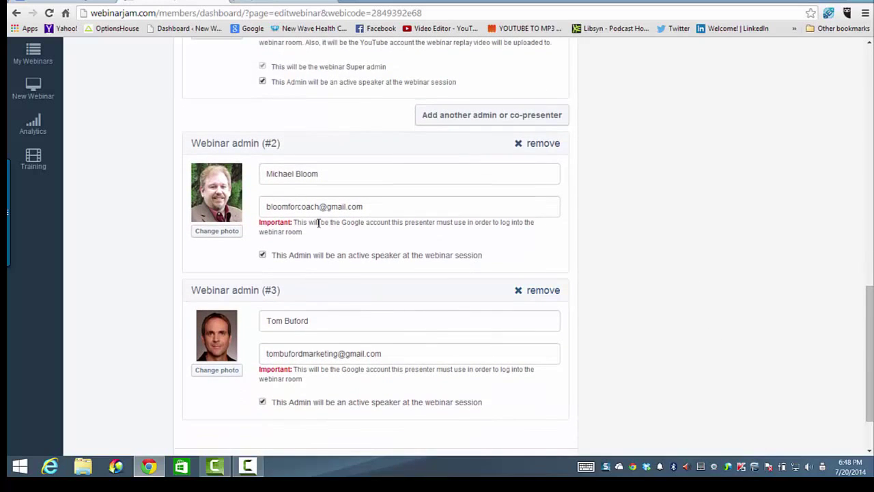
drag(362, 207, 259, 206)
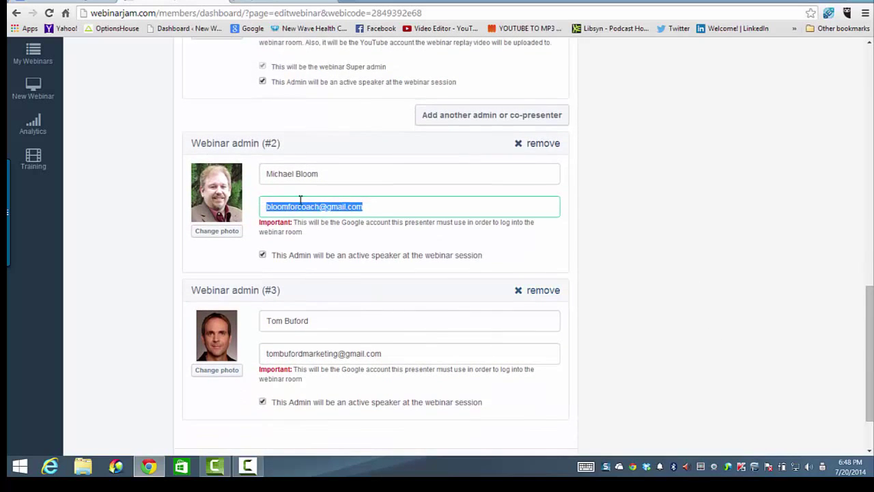
- Return to the Publish webinar settings and review the option for emailing confirmation links to the admins
drag(871, 420, 870, 229)
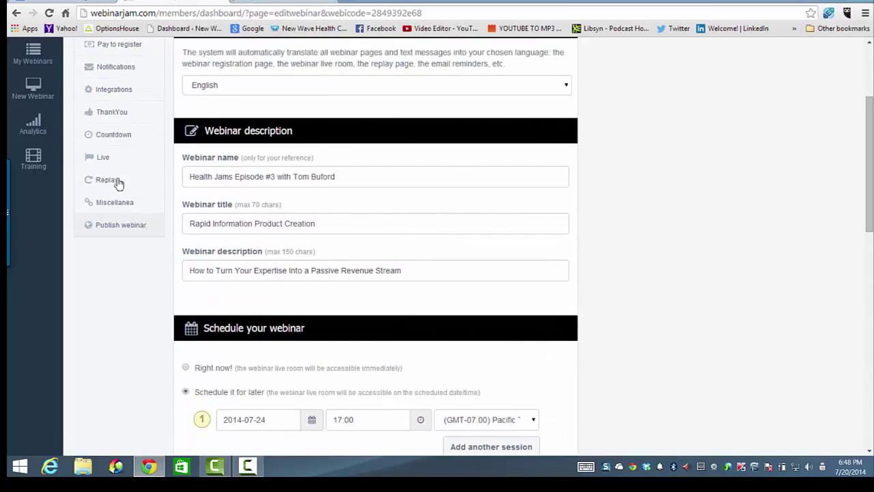
click(140, 225)
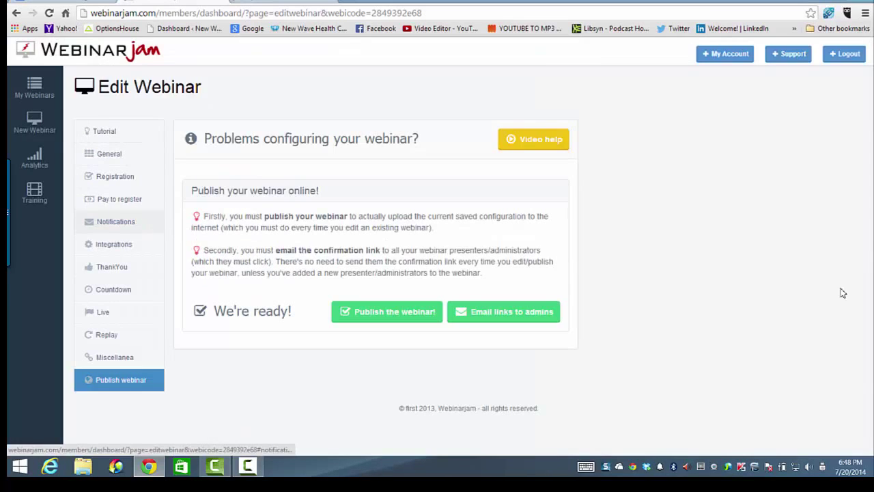
click(495, 319)
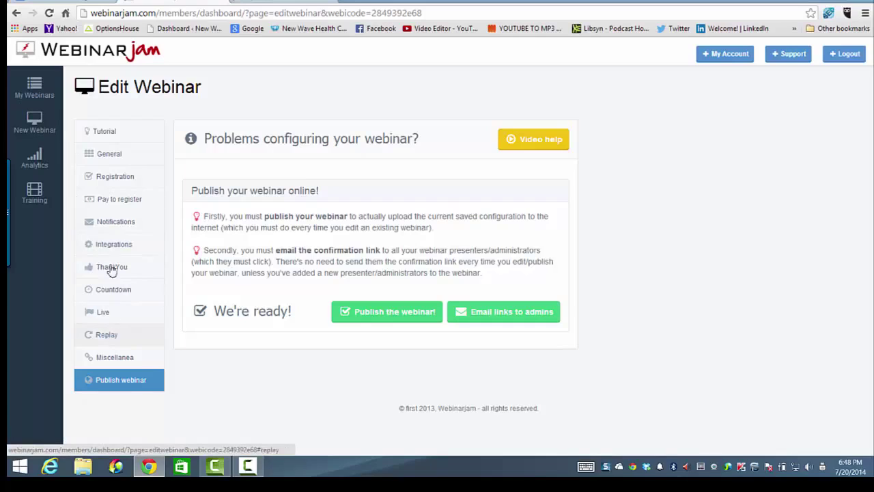
- View the Analytics and reports page and return to the My Webinars list
click(36, 122)
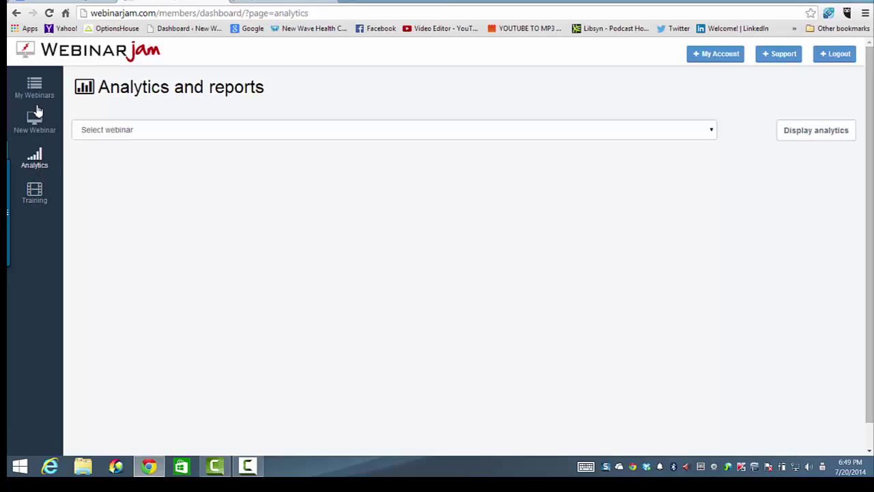
click(31, 78)
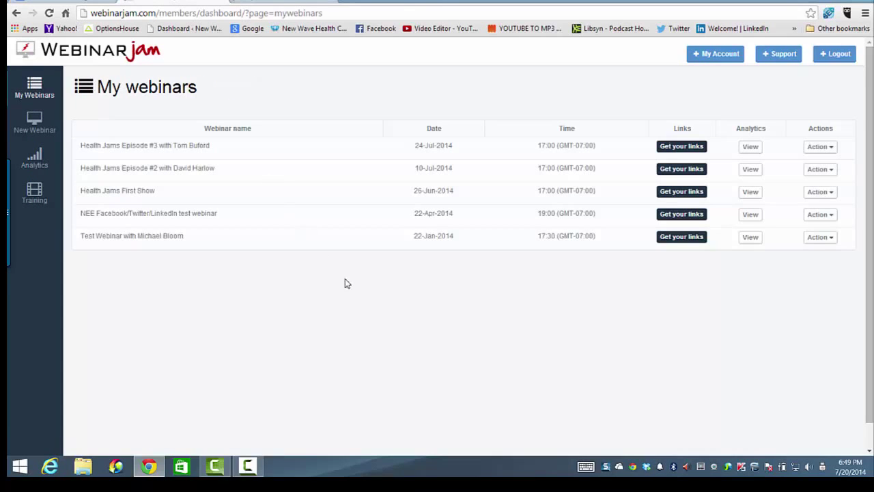